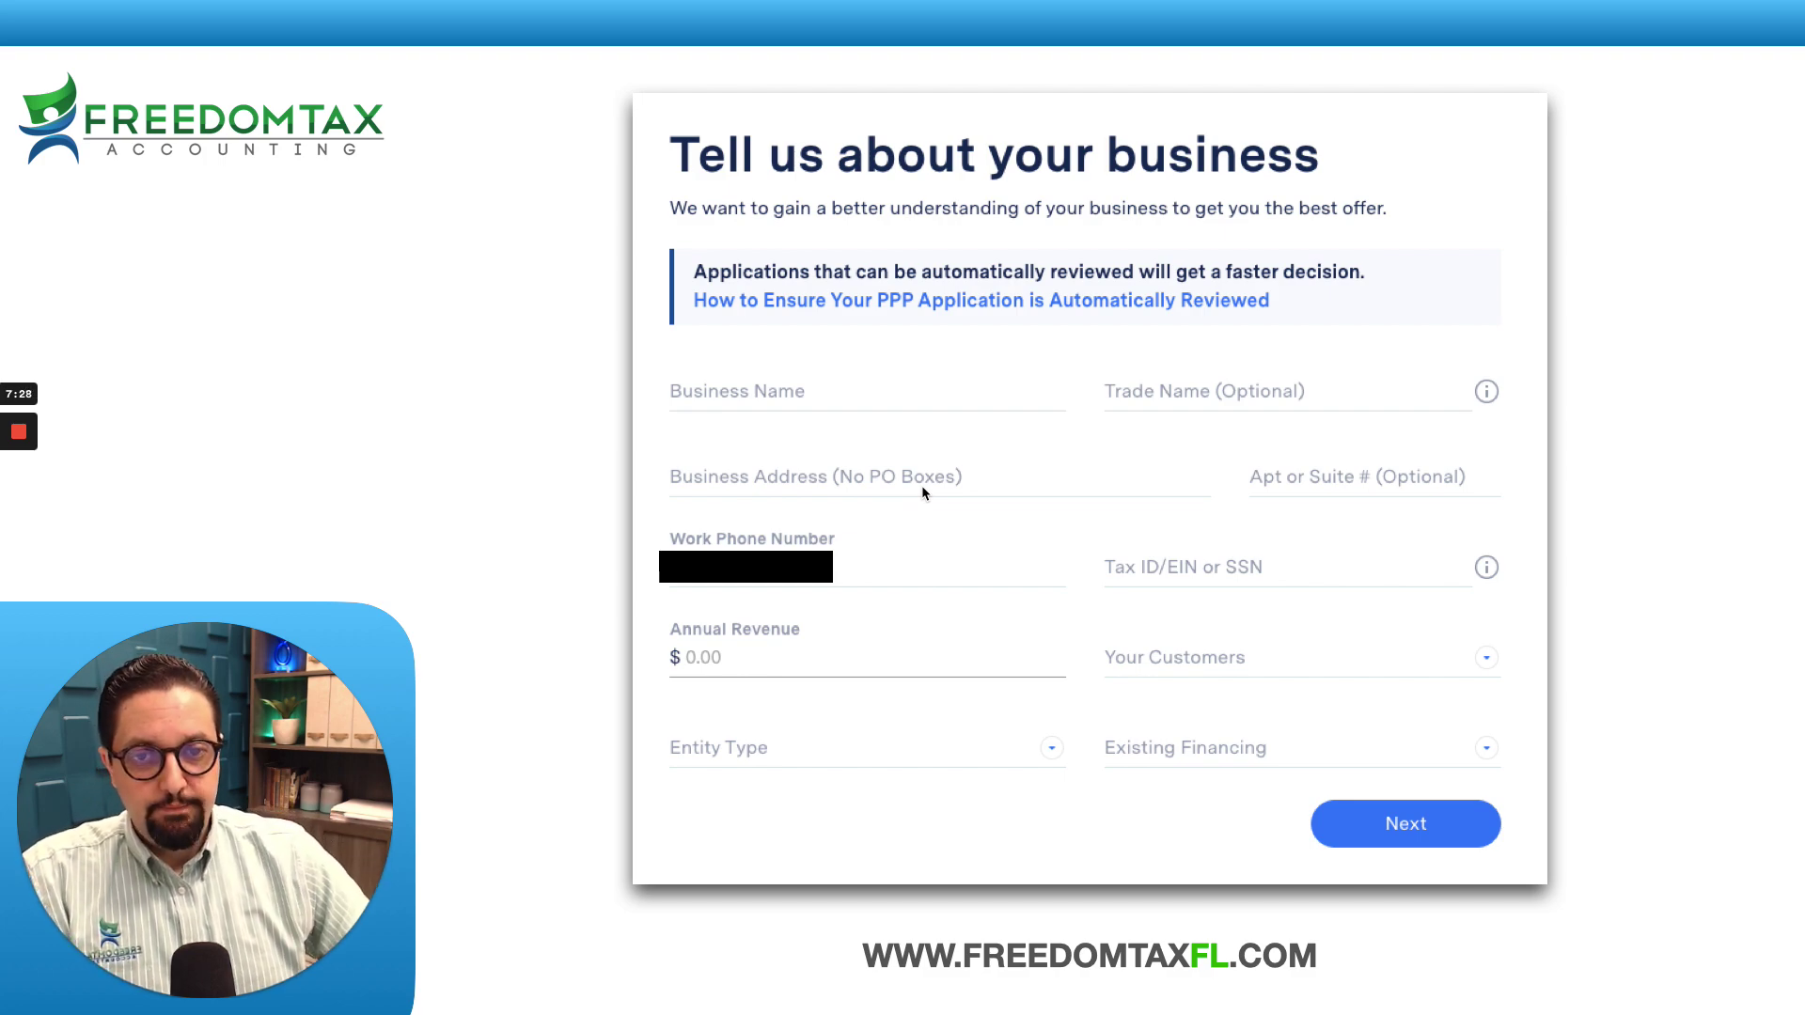
Leave the slideshow, switch to the Schedule C form in Safari and select the line E business address field
key(Escape)
key(ctrl+Up)
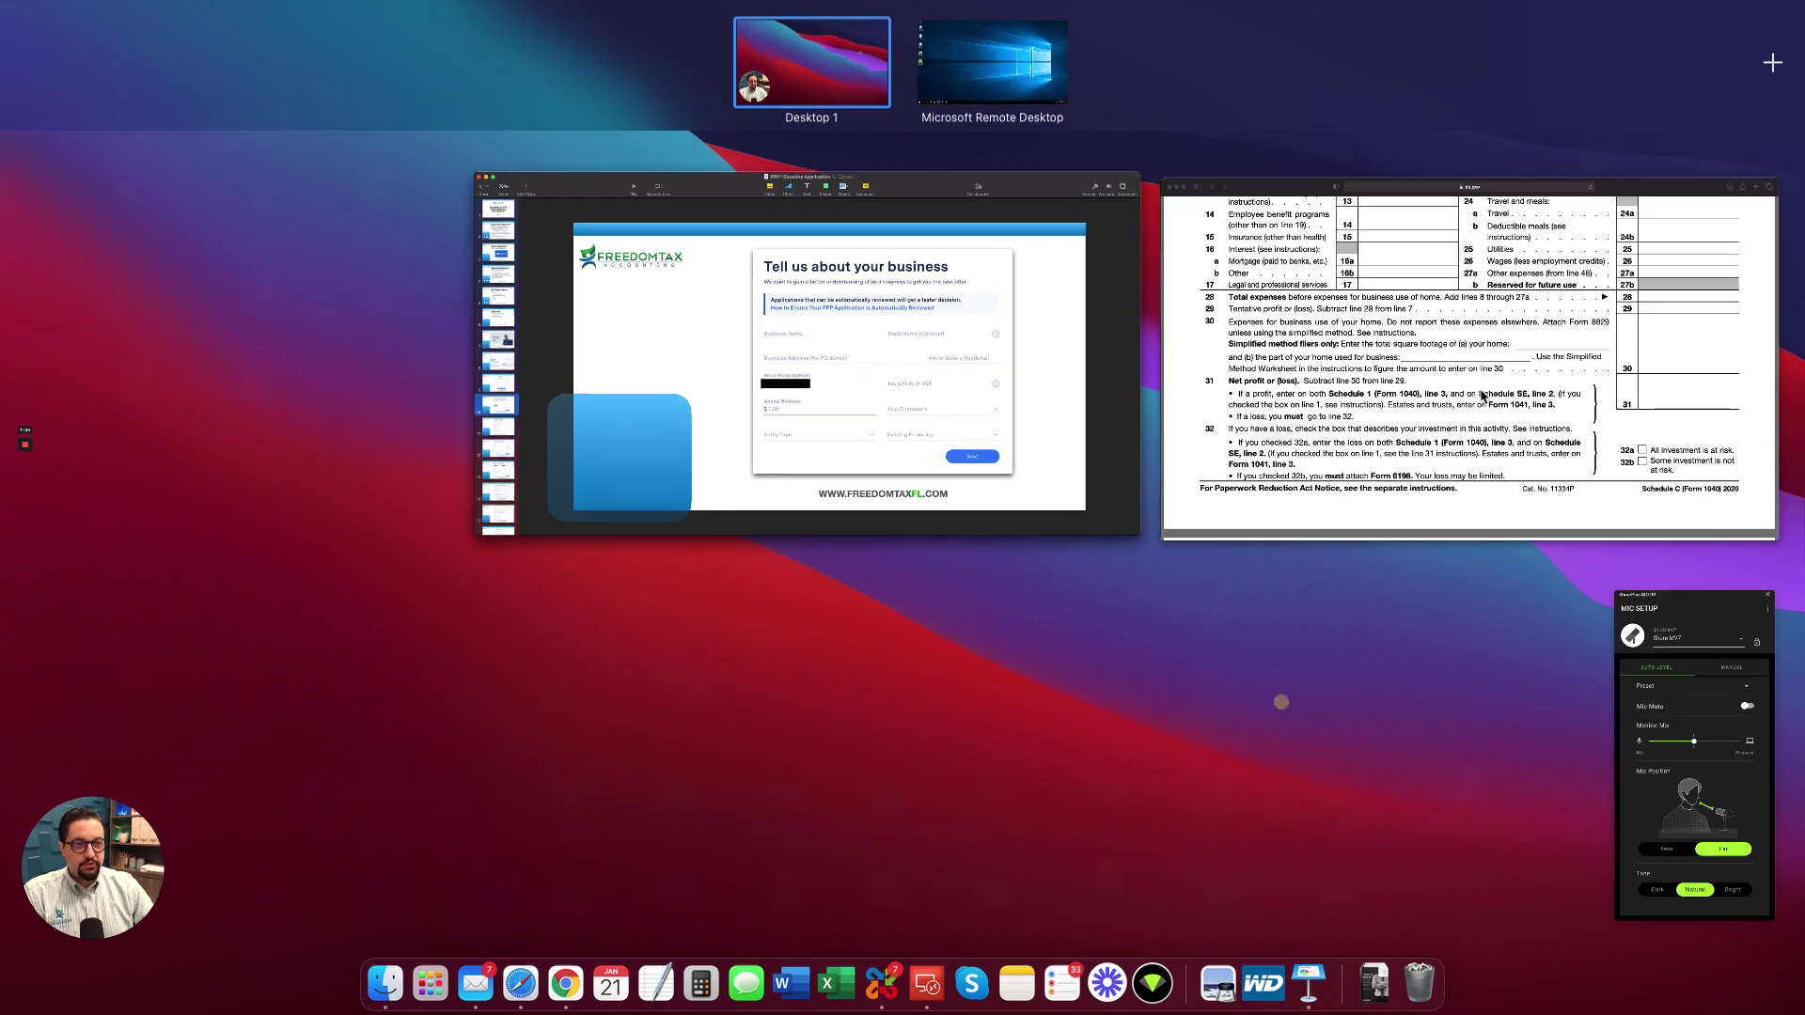
click(1481, 397)
scroll(659, 564, up, 15)
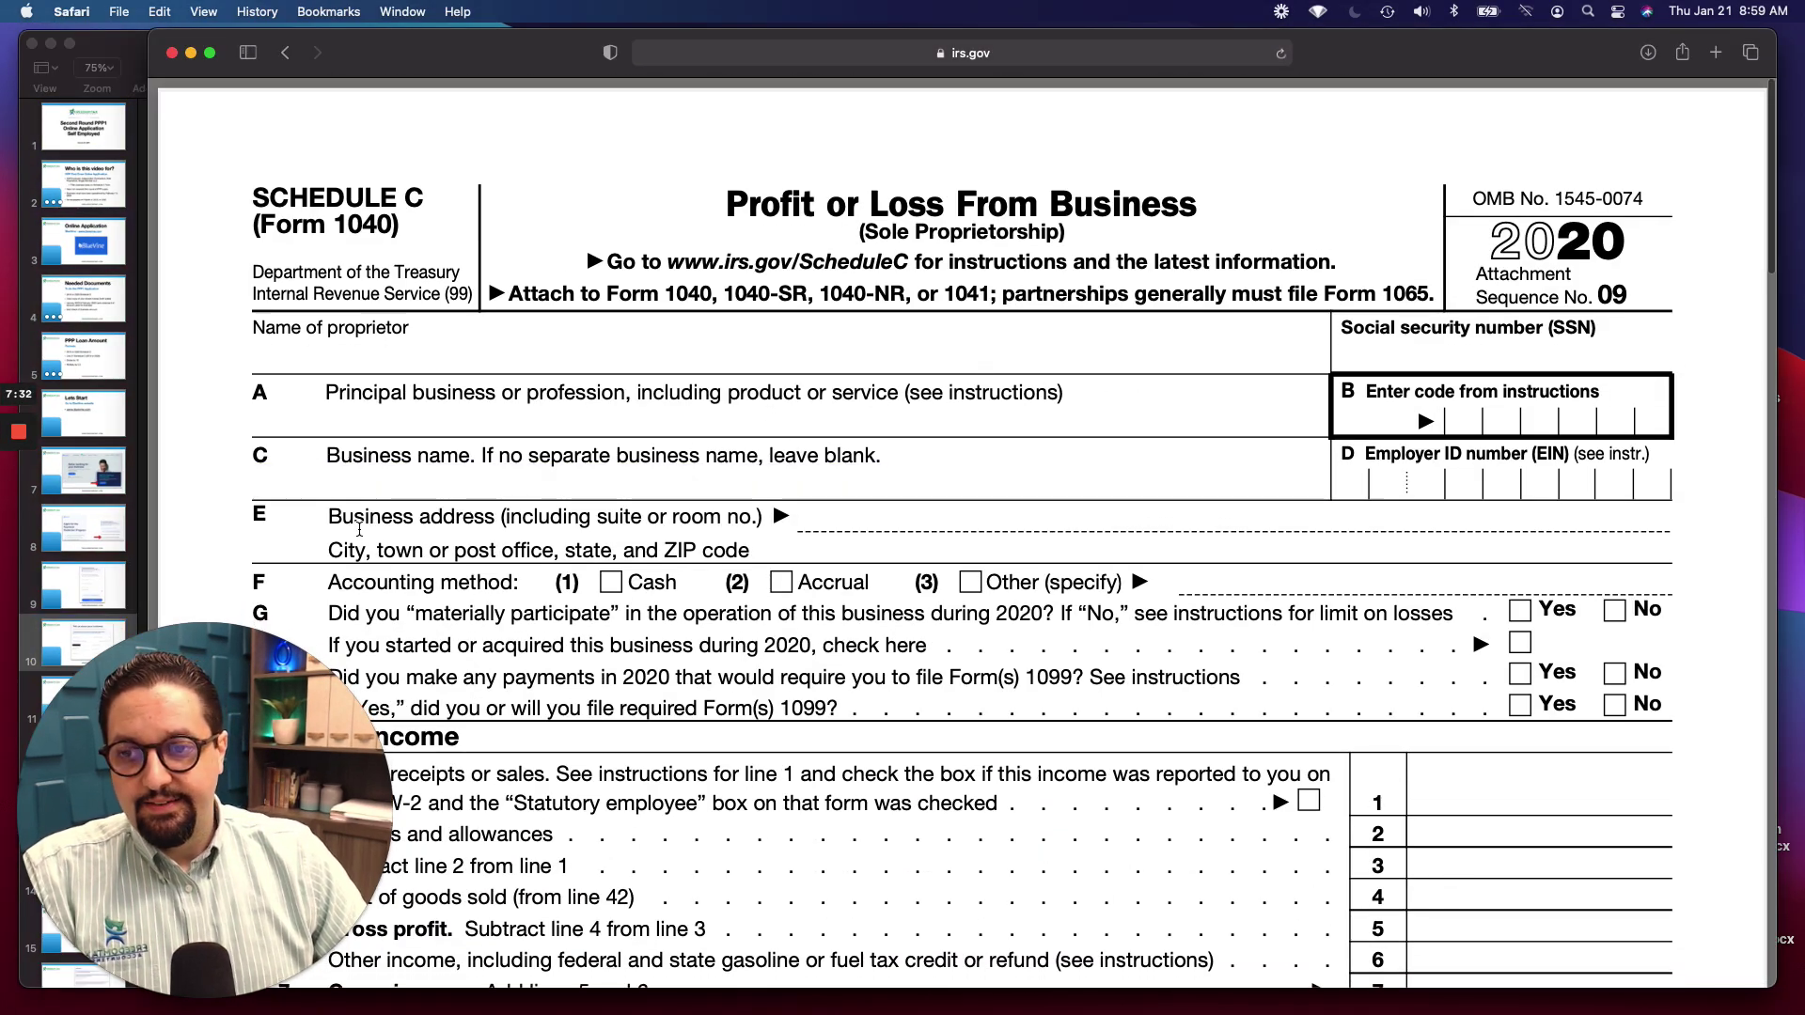
click(816, 520)
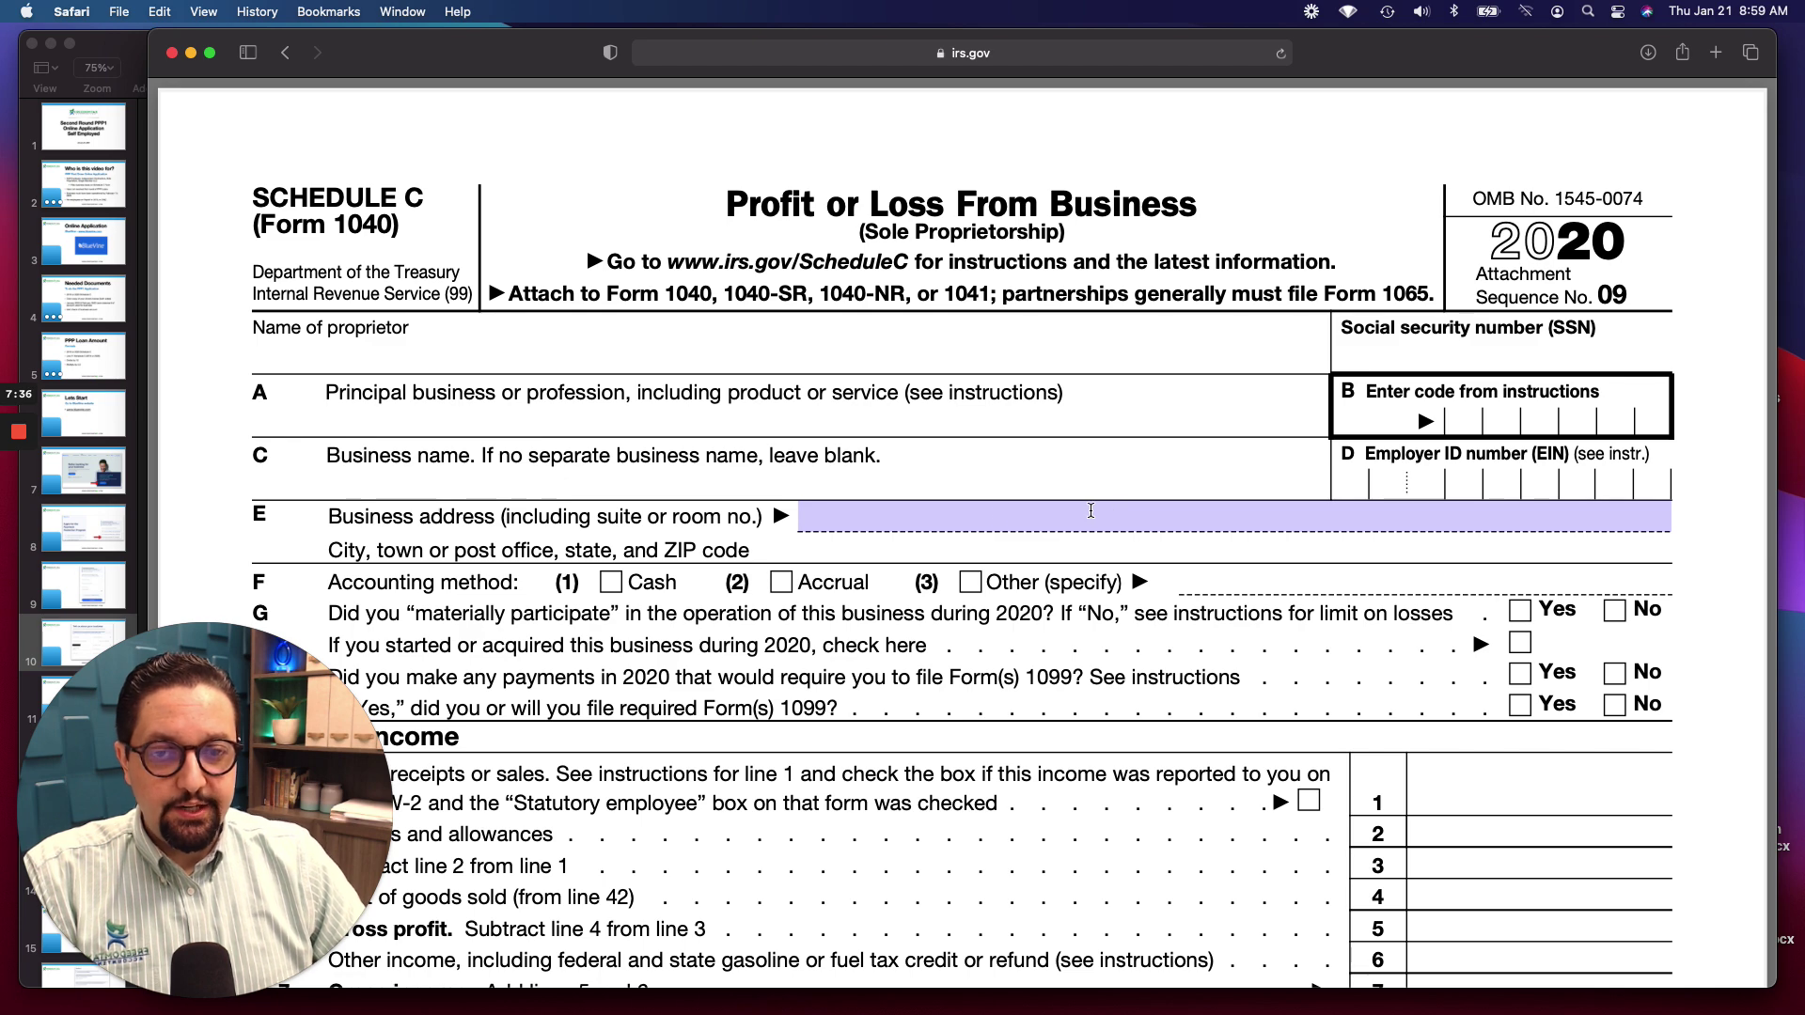
Switch back to the PPP1 Bluevine Application presentation in Keynote and resume the slideshow at the "Tell us about your business" slide
key(ctrl+Up)
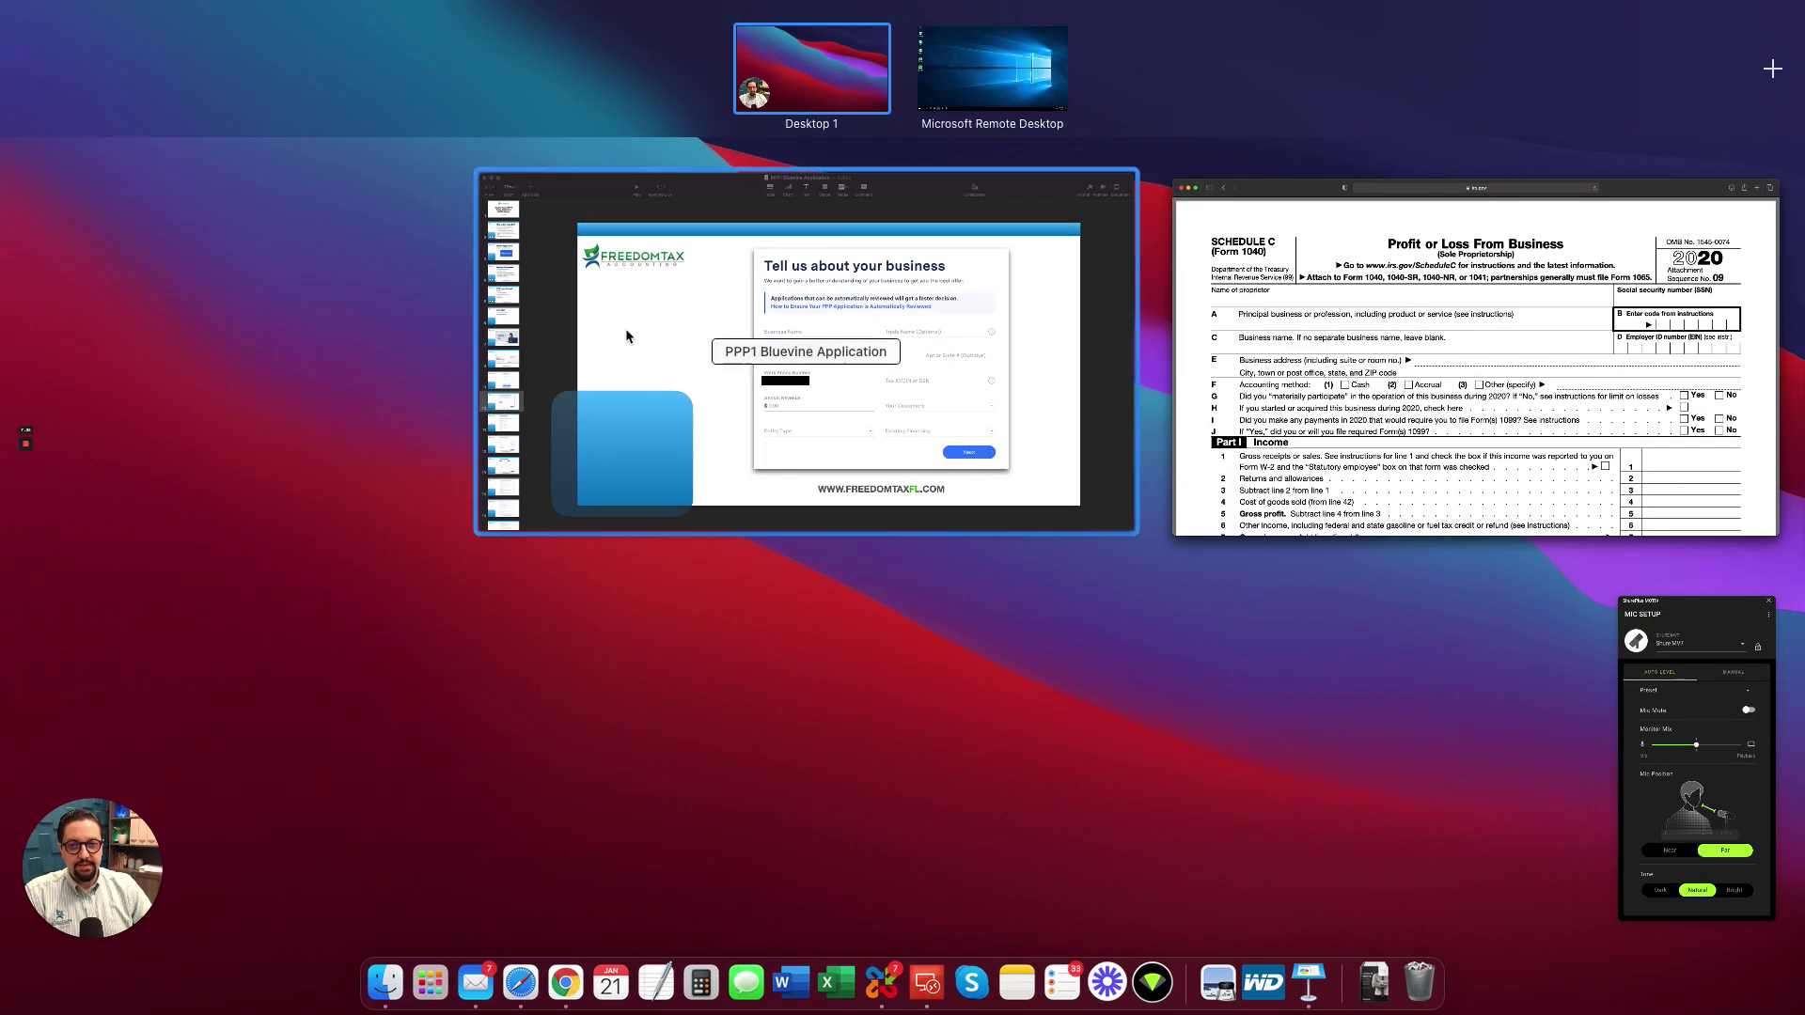
click(671, 334)
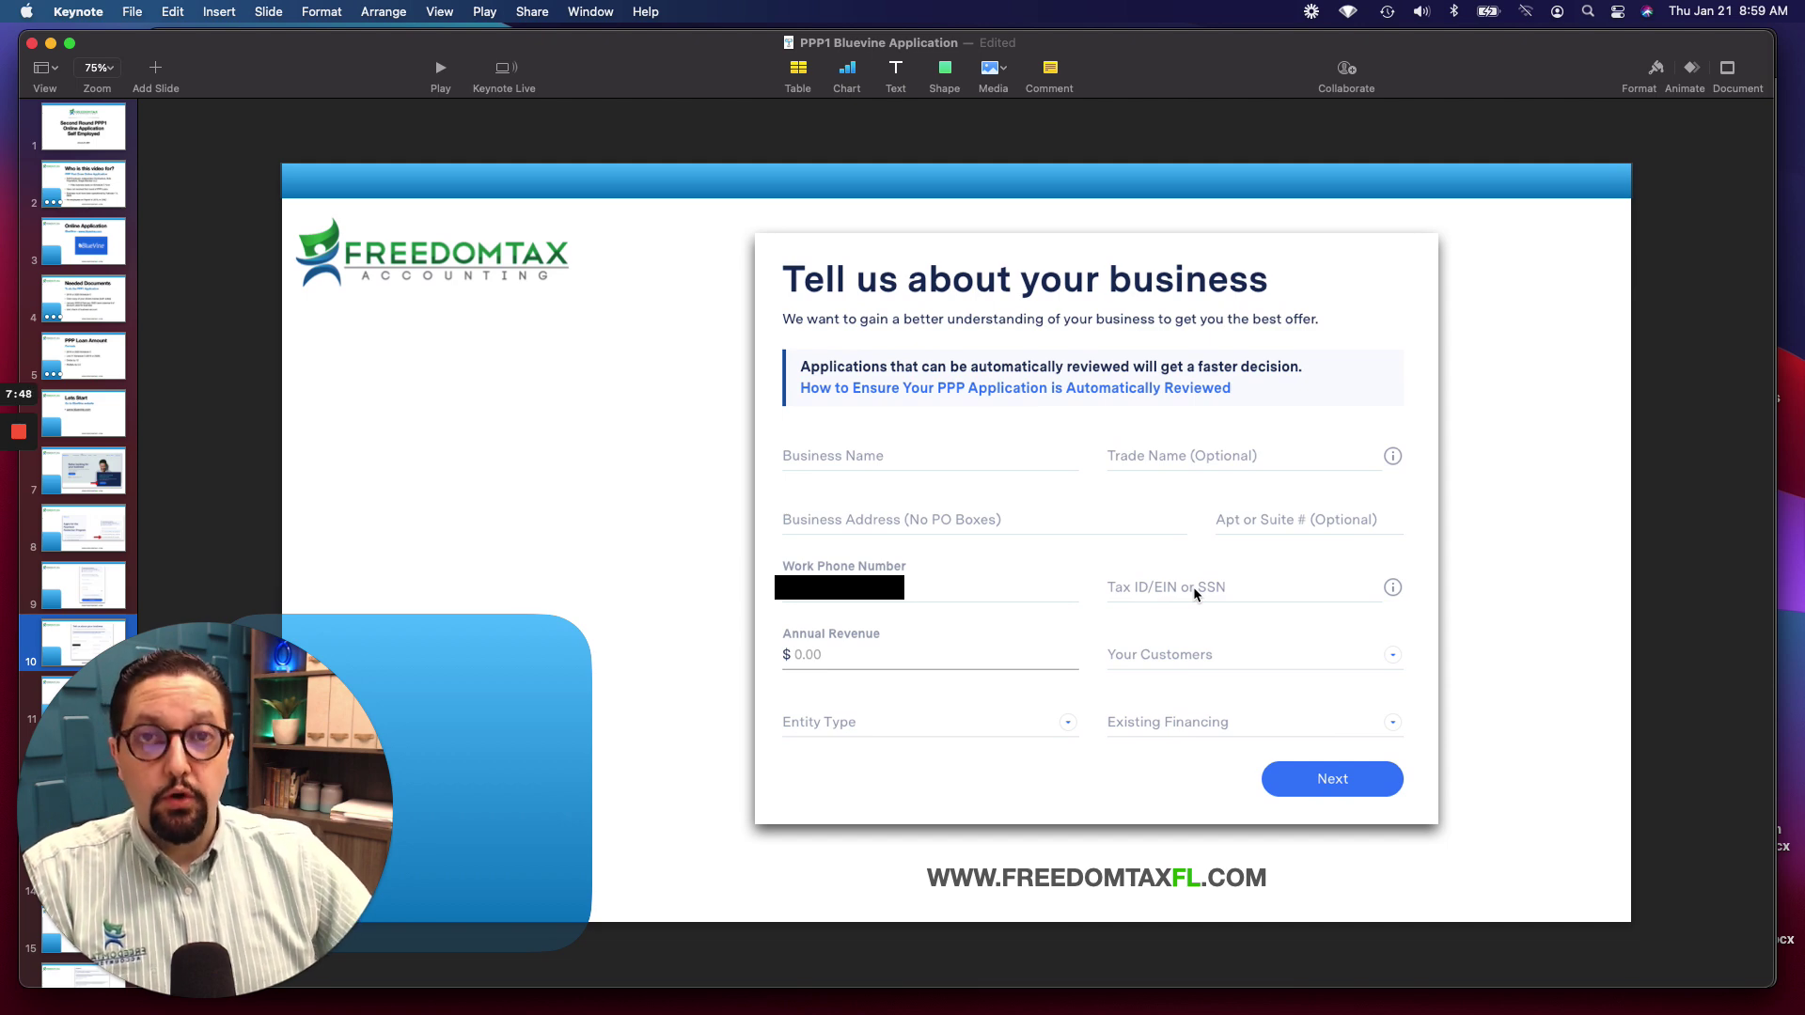
click(440, 67)
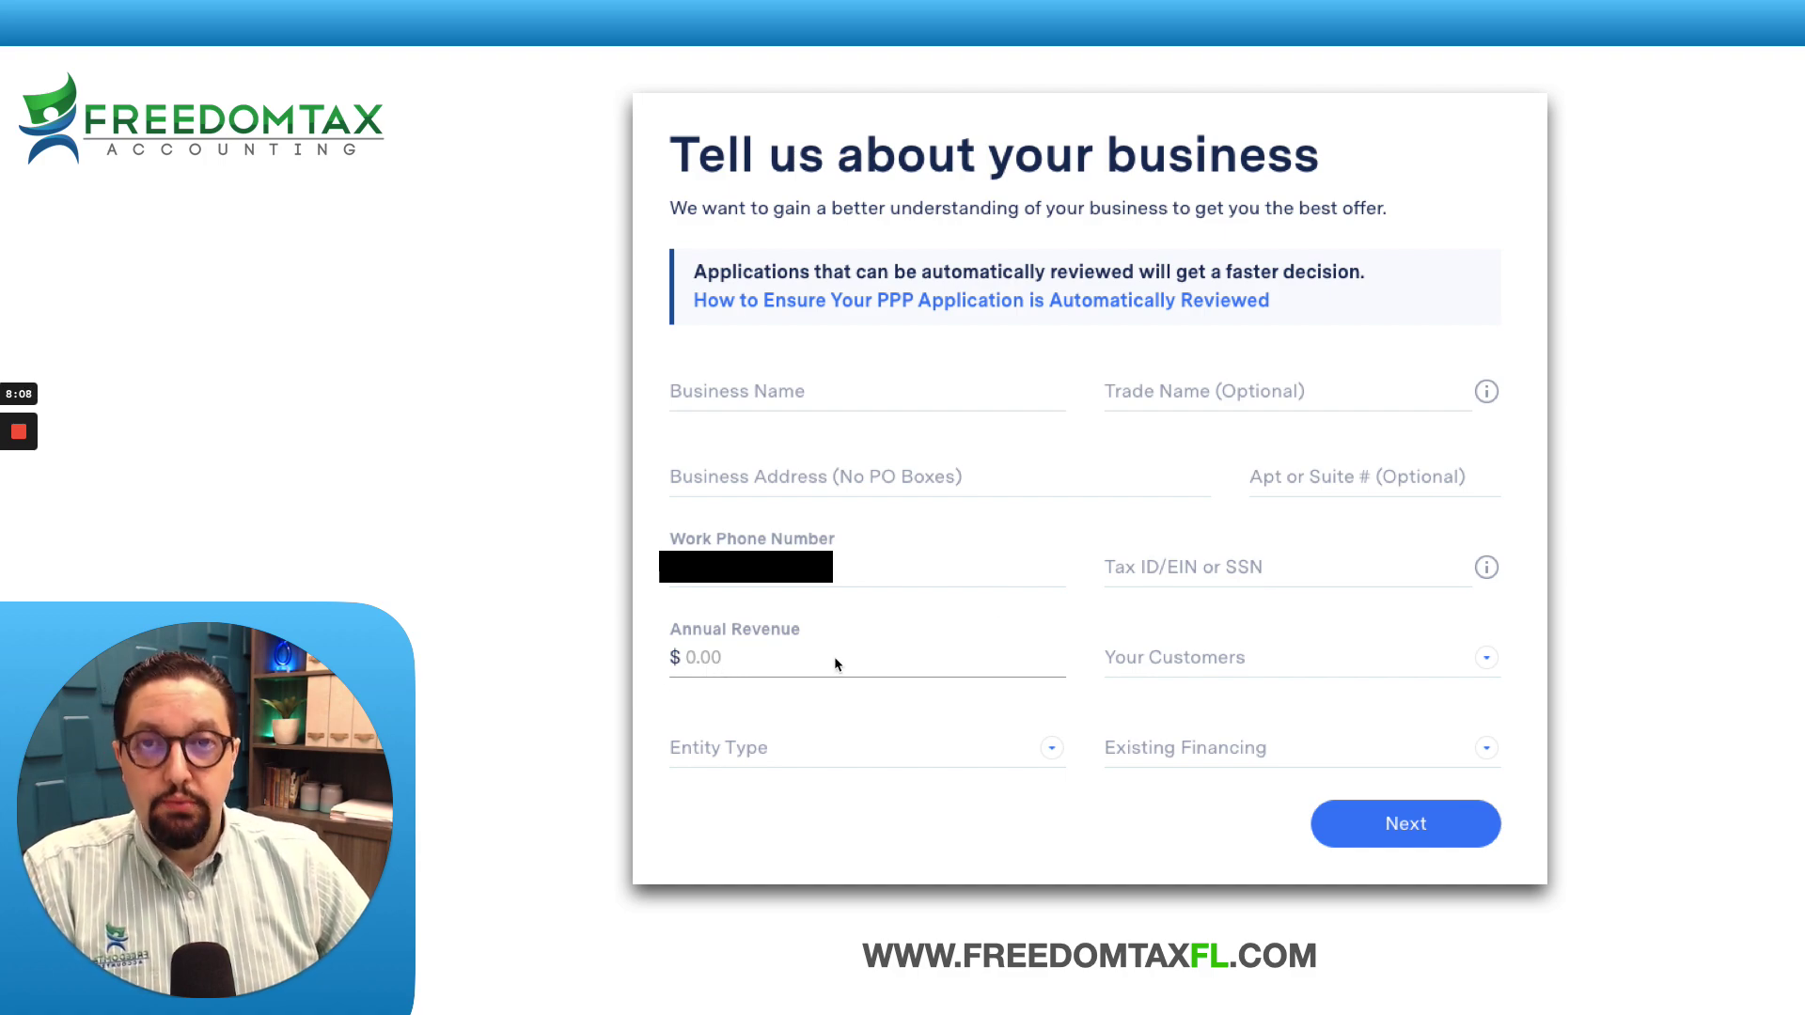
Exit the slideshow, switch to Schedule C in Safari and select the line 1 gross receipts field in Part I
key(Escape)
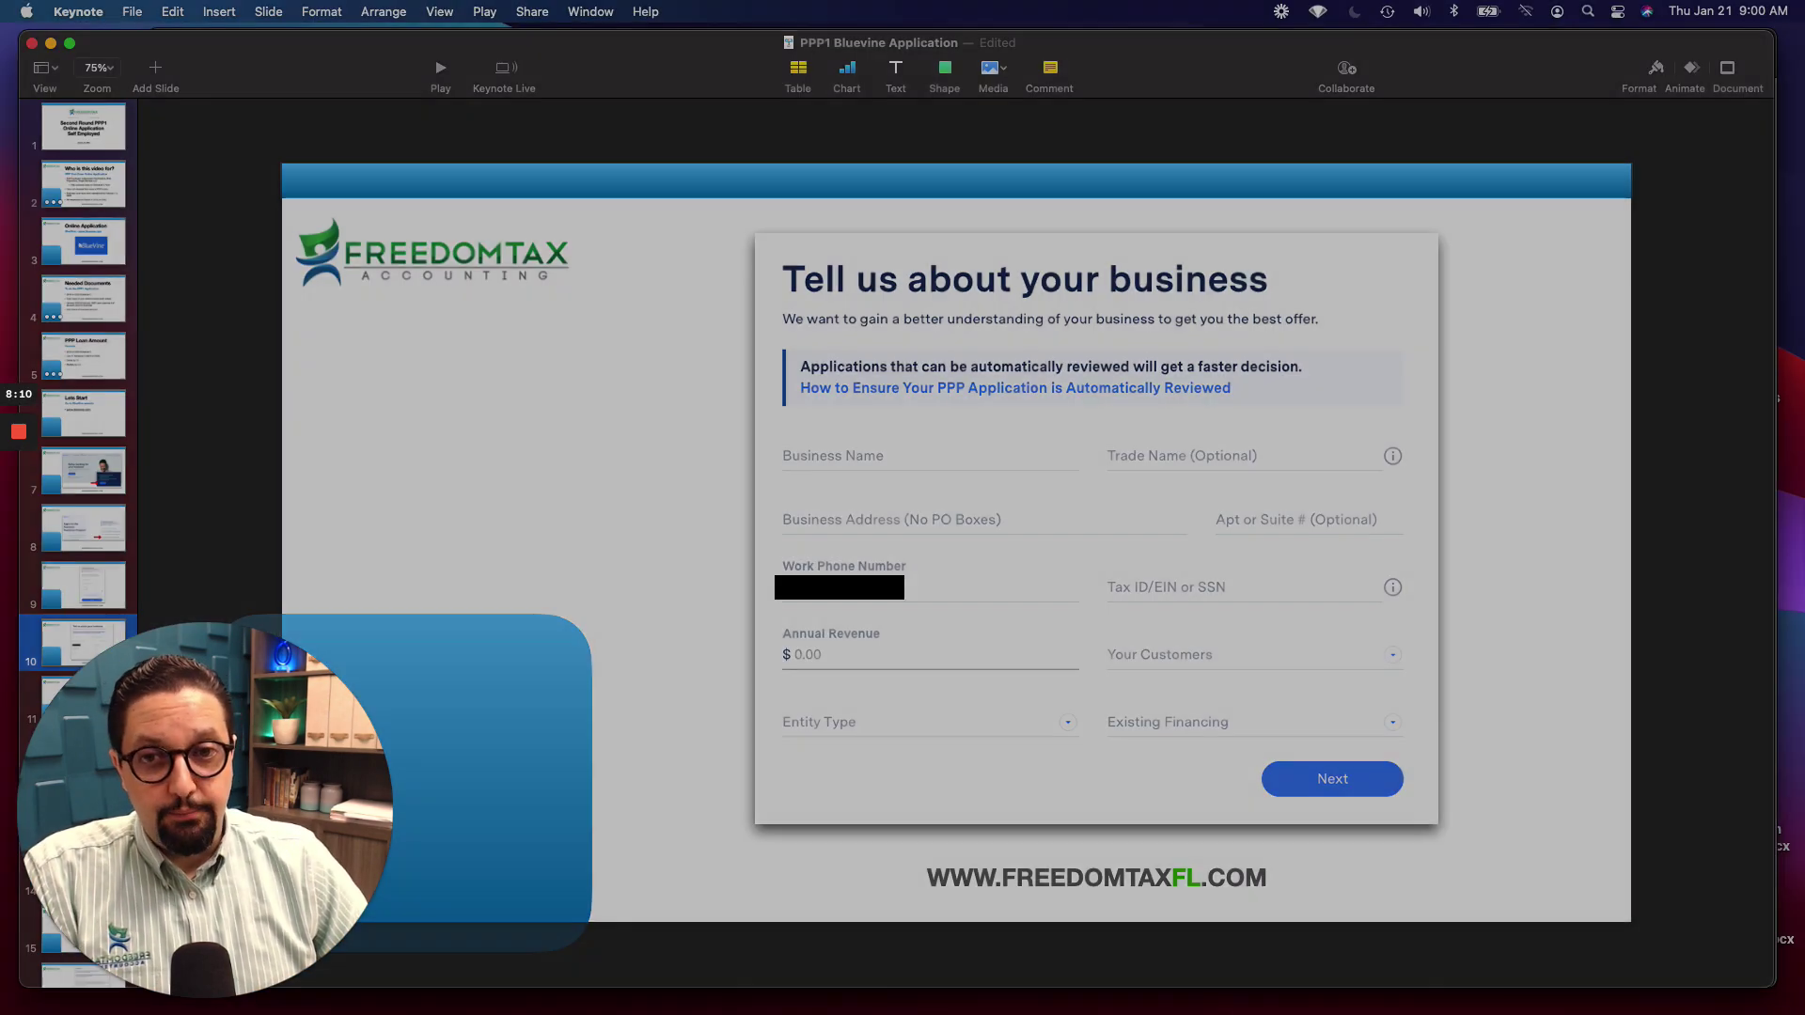
key(ctrl+Up)
click(1304, 357)
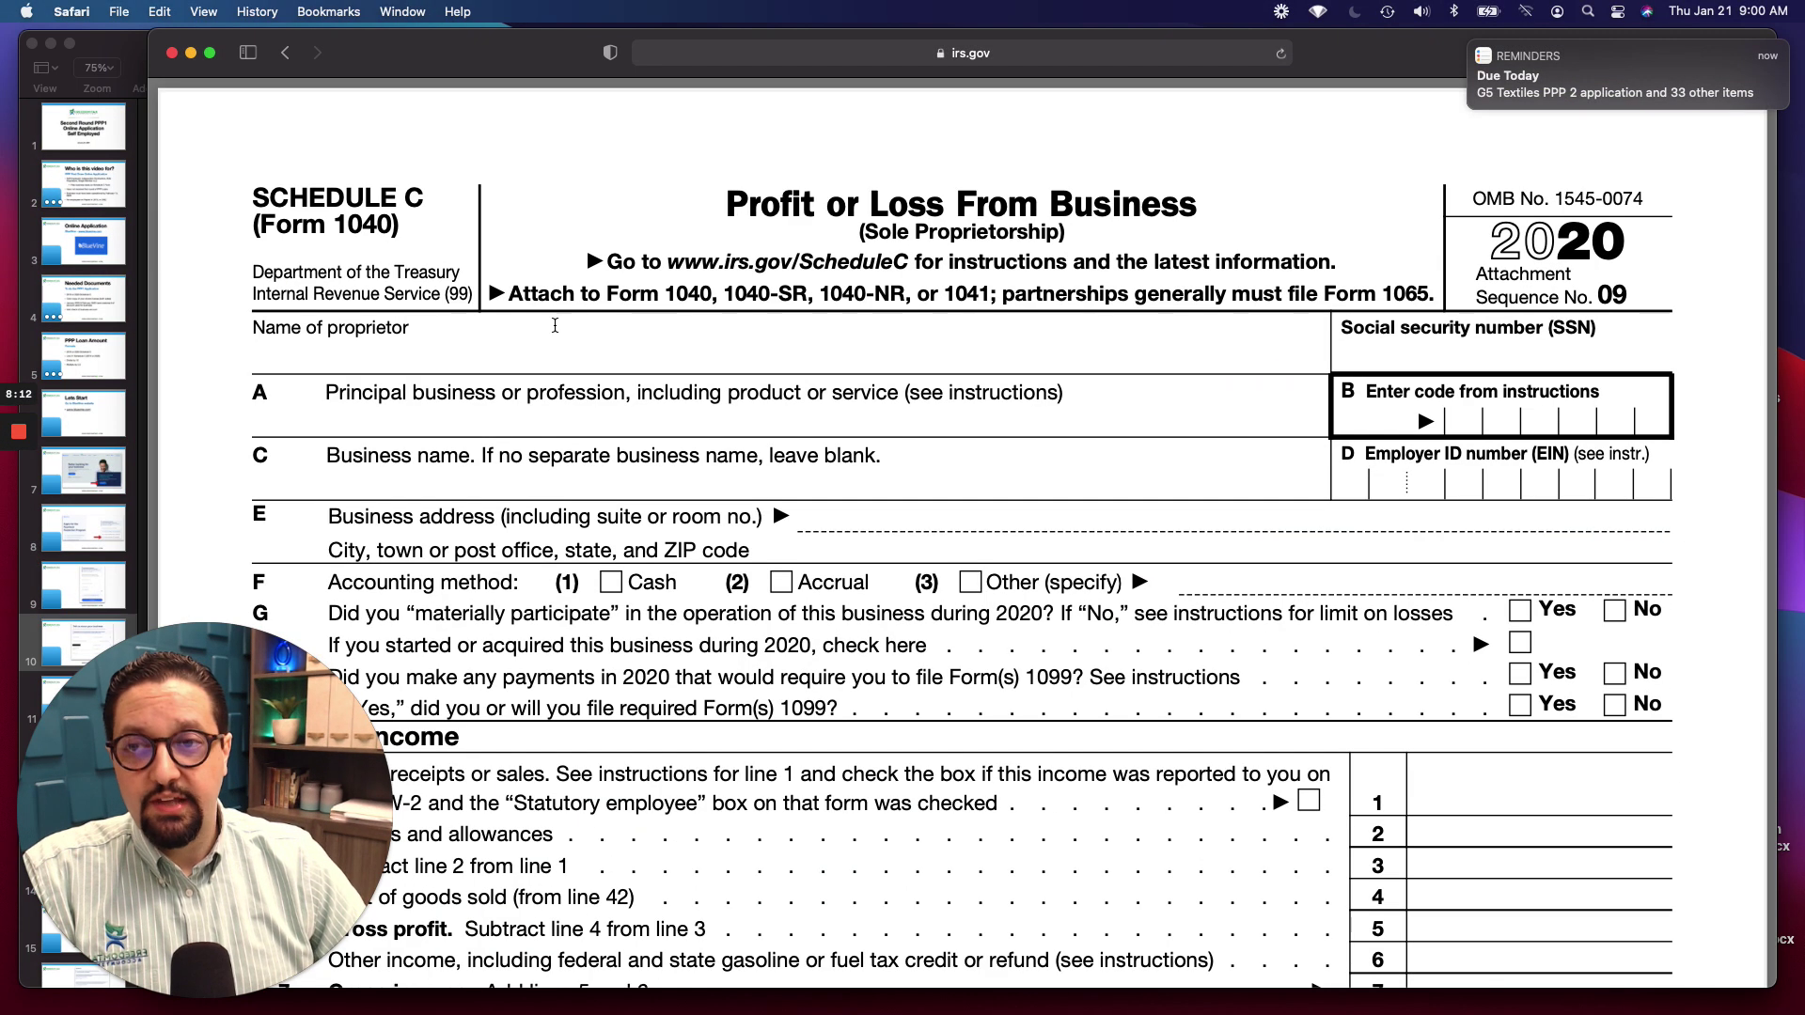
scroll(510, 525, down, 3)
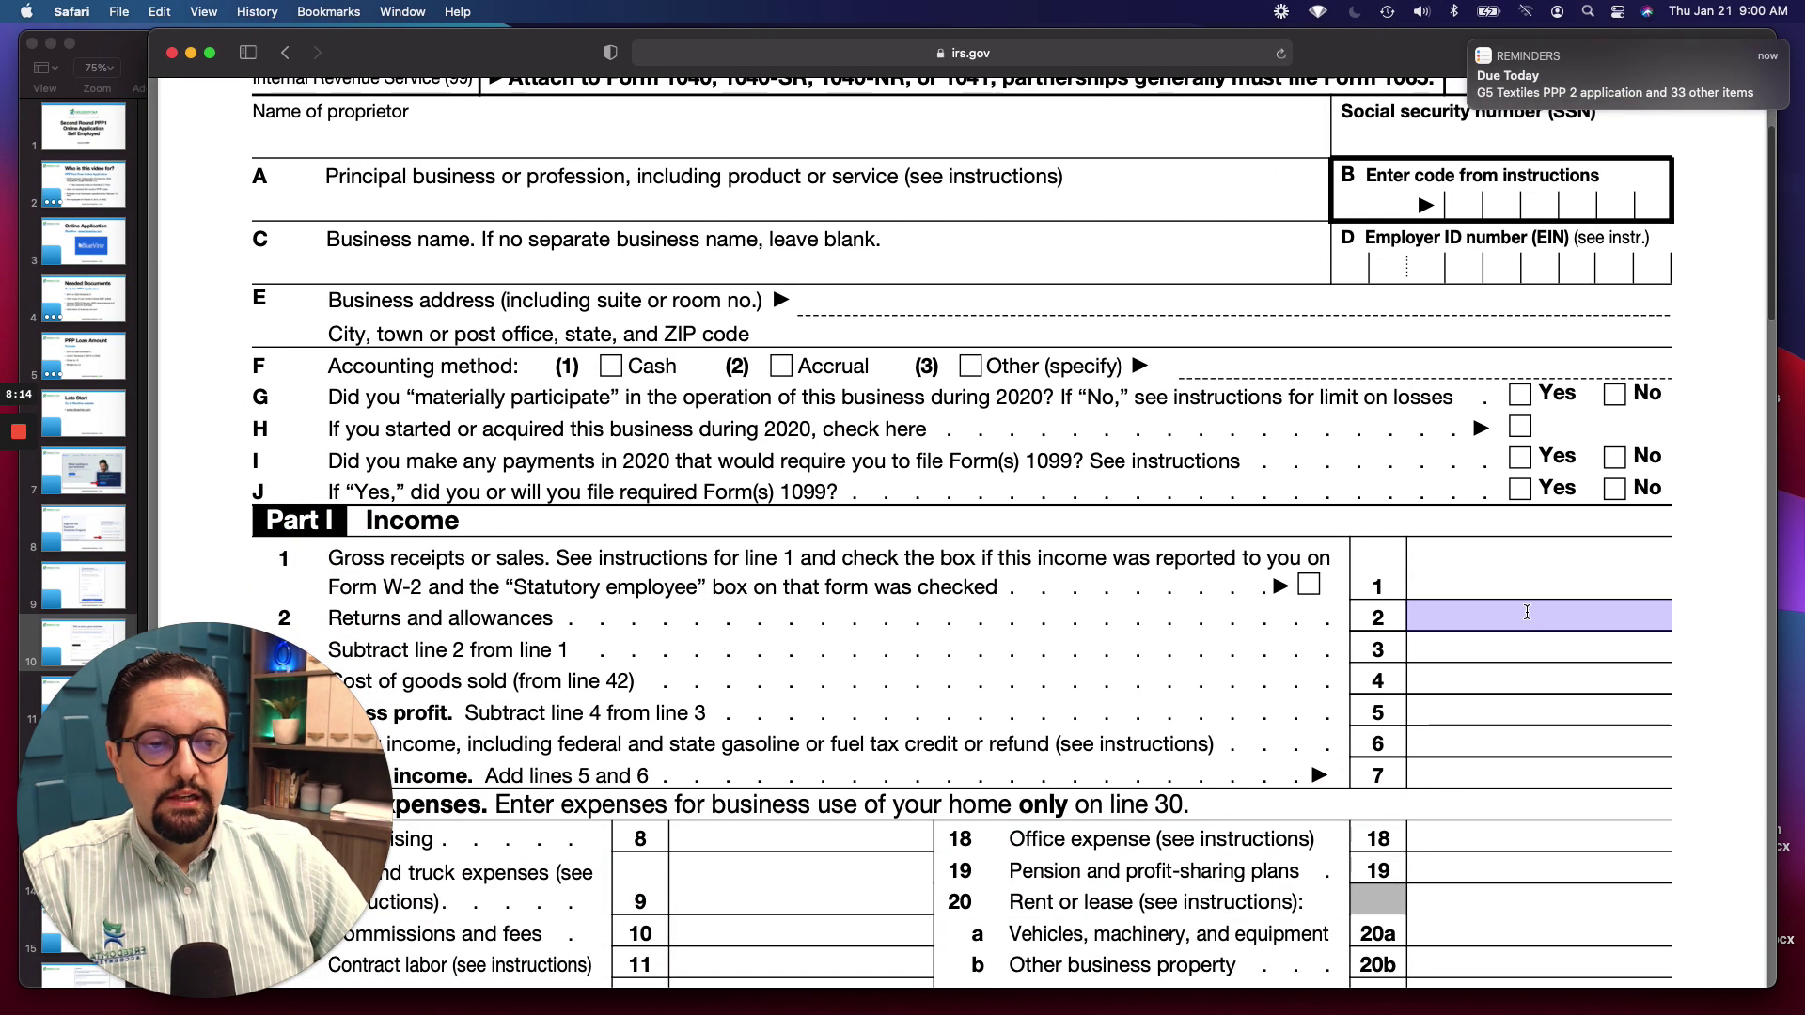
click(1534, 580)
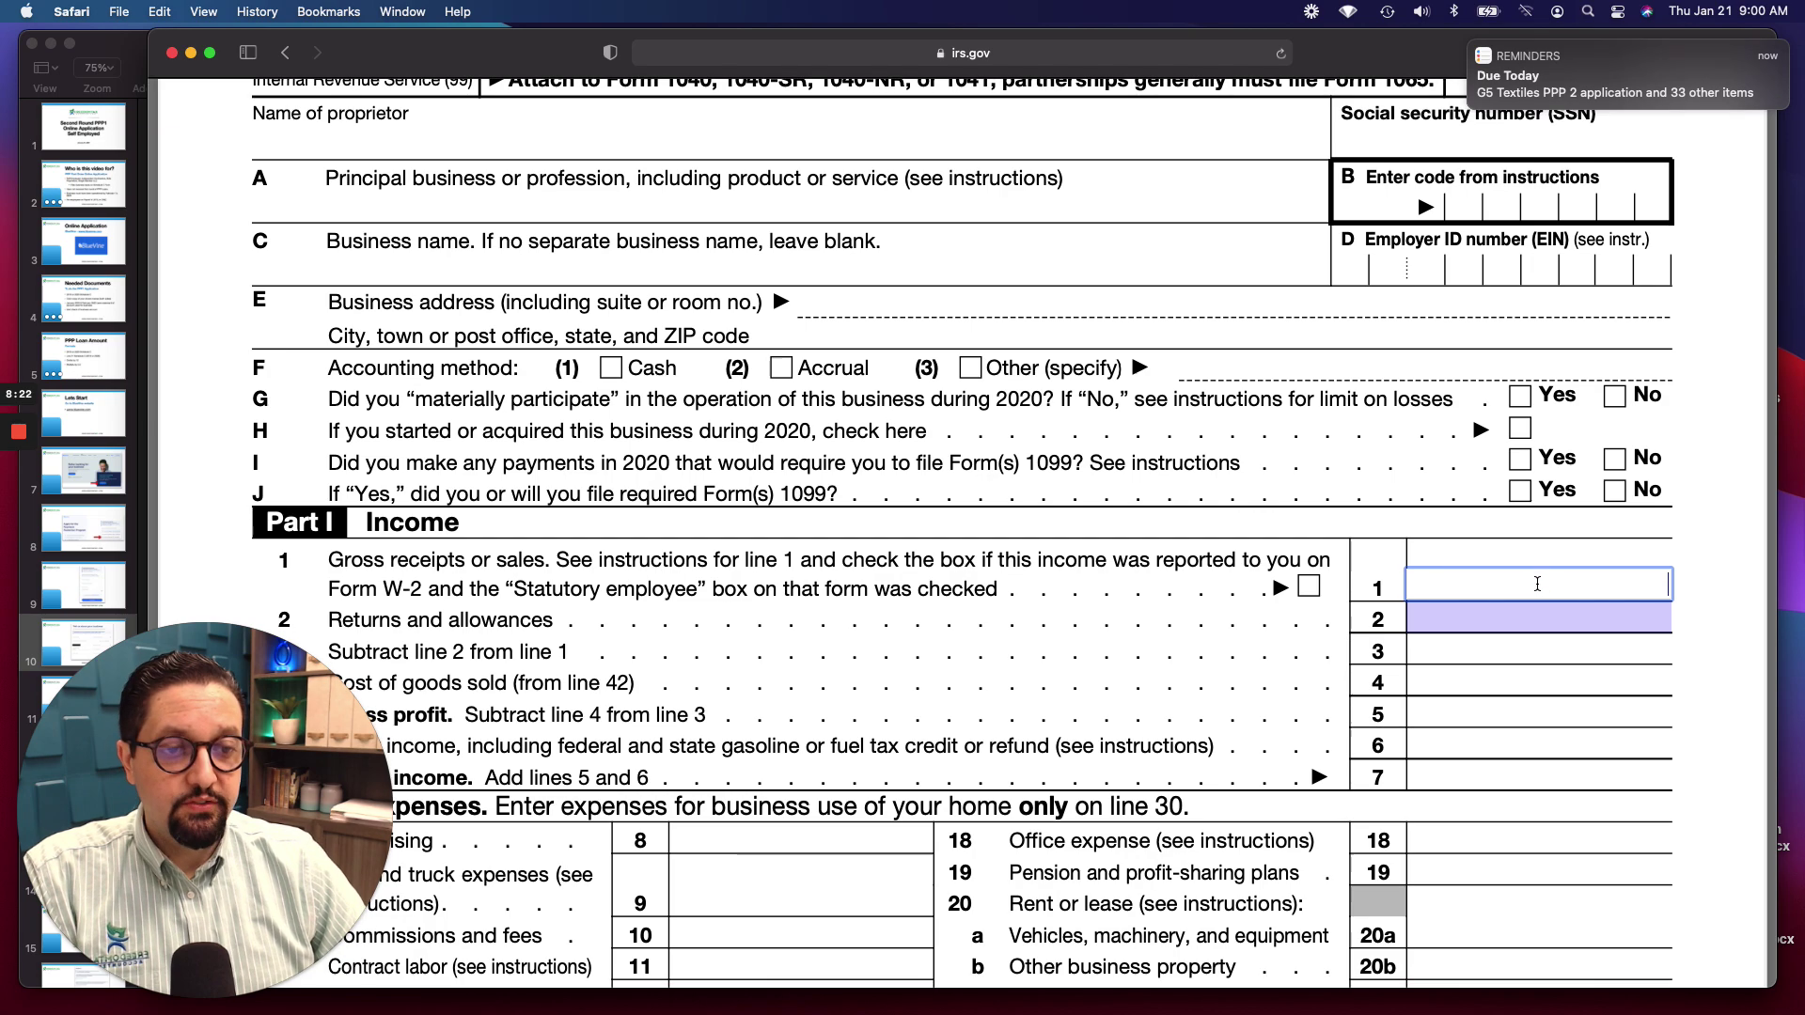
Return to the Keynote presentation and play the slideshow from the business information slide to continue with the annual revenue field
key(ctrl+Up)
click(840, 397)
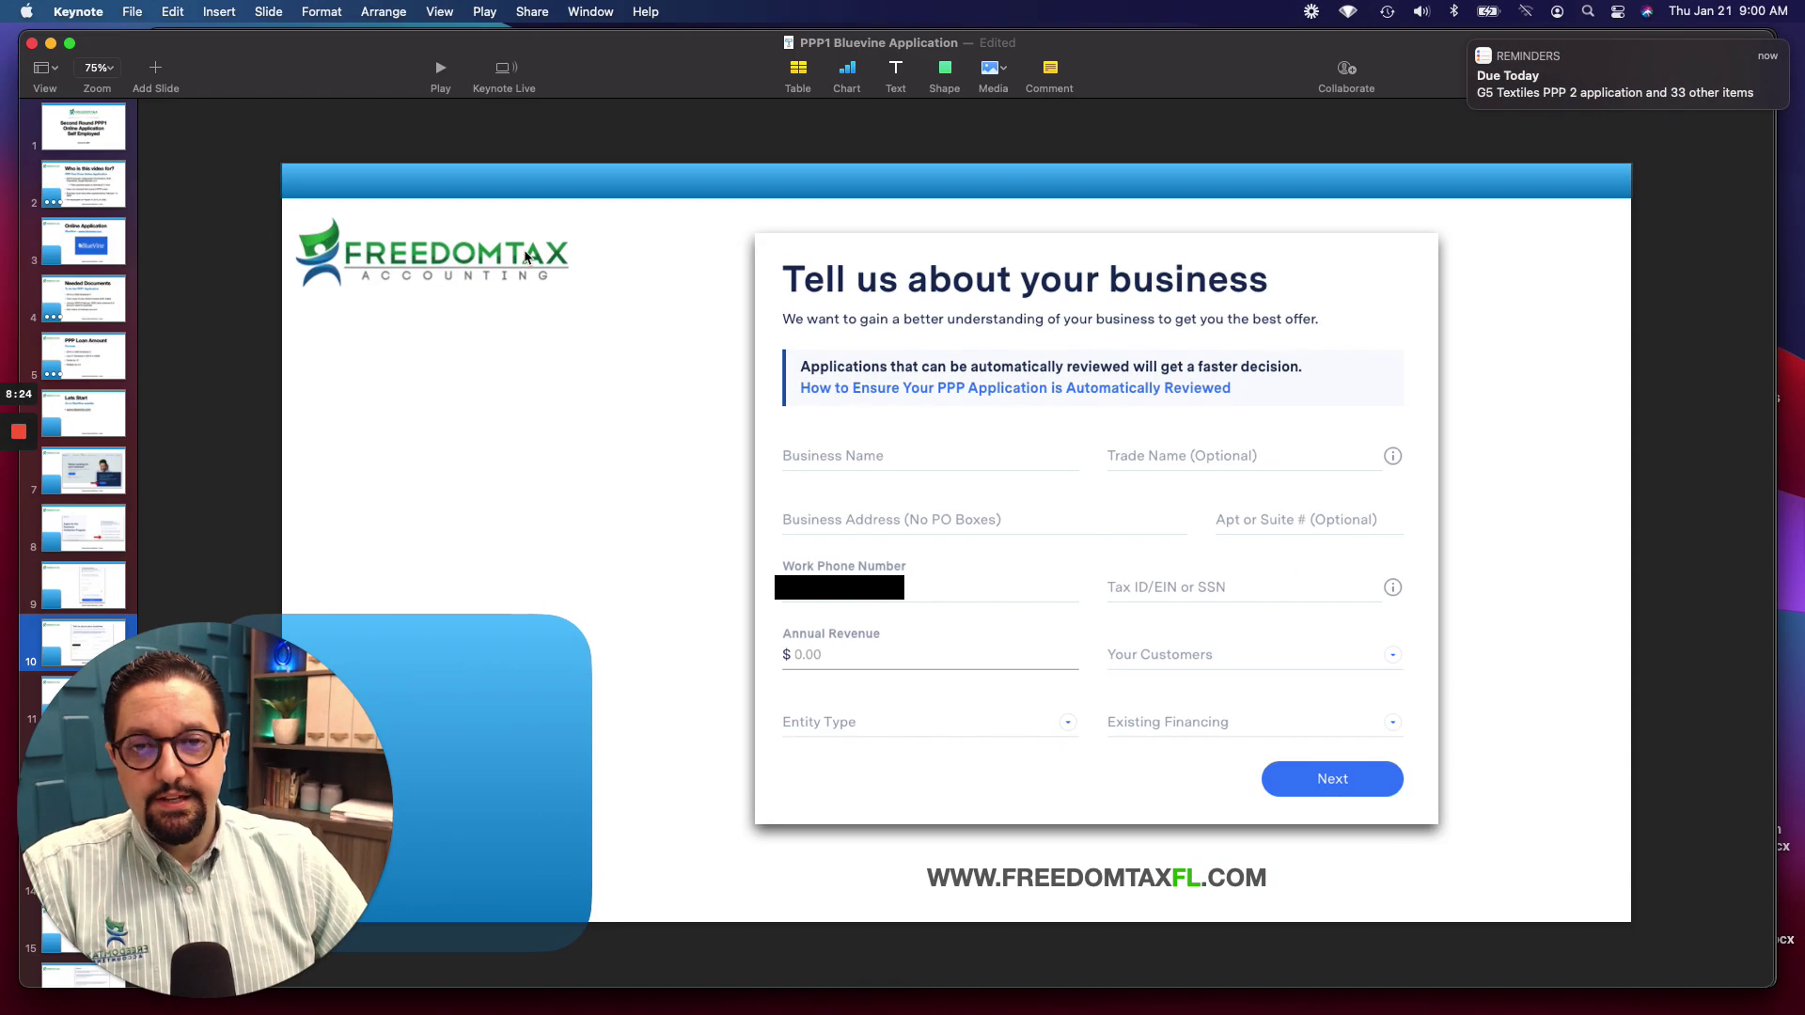
click(435, 68)
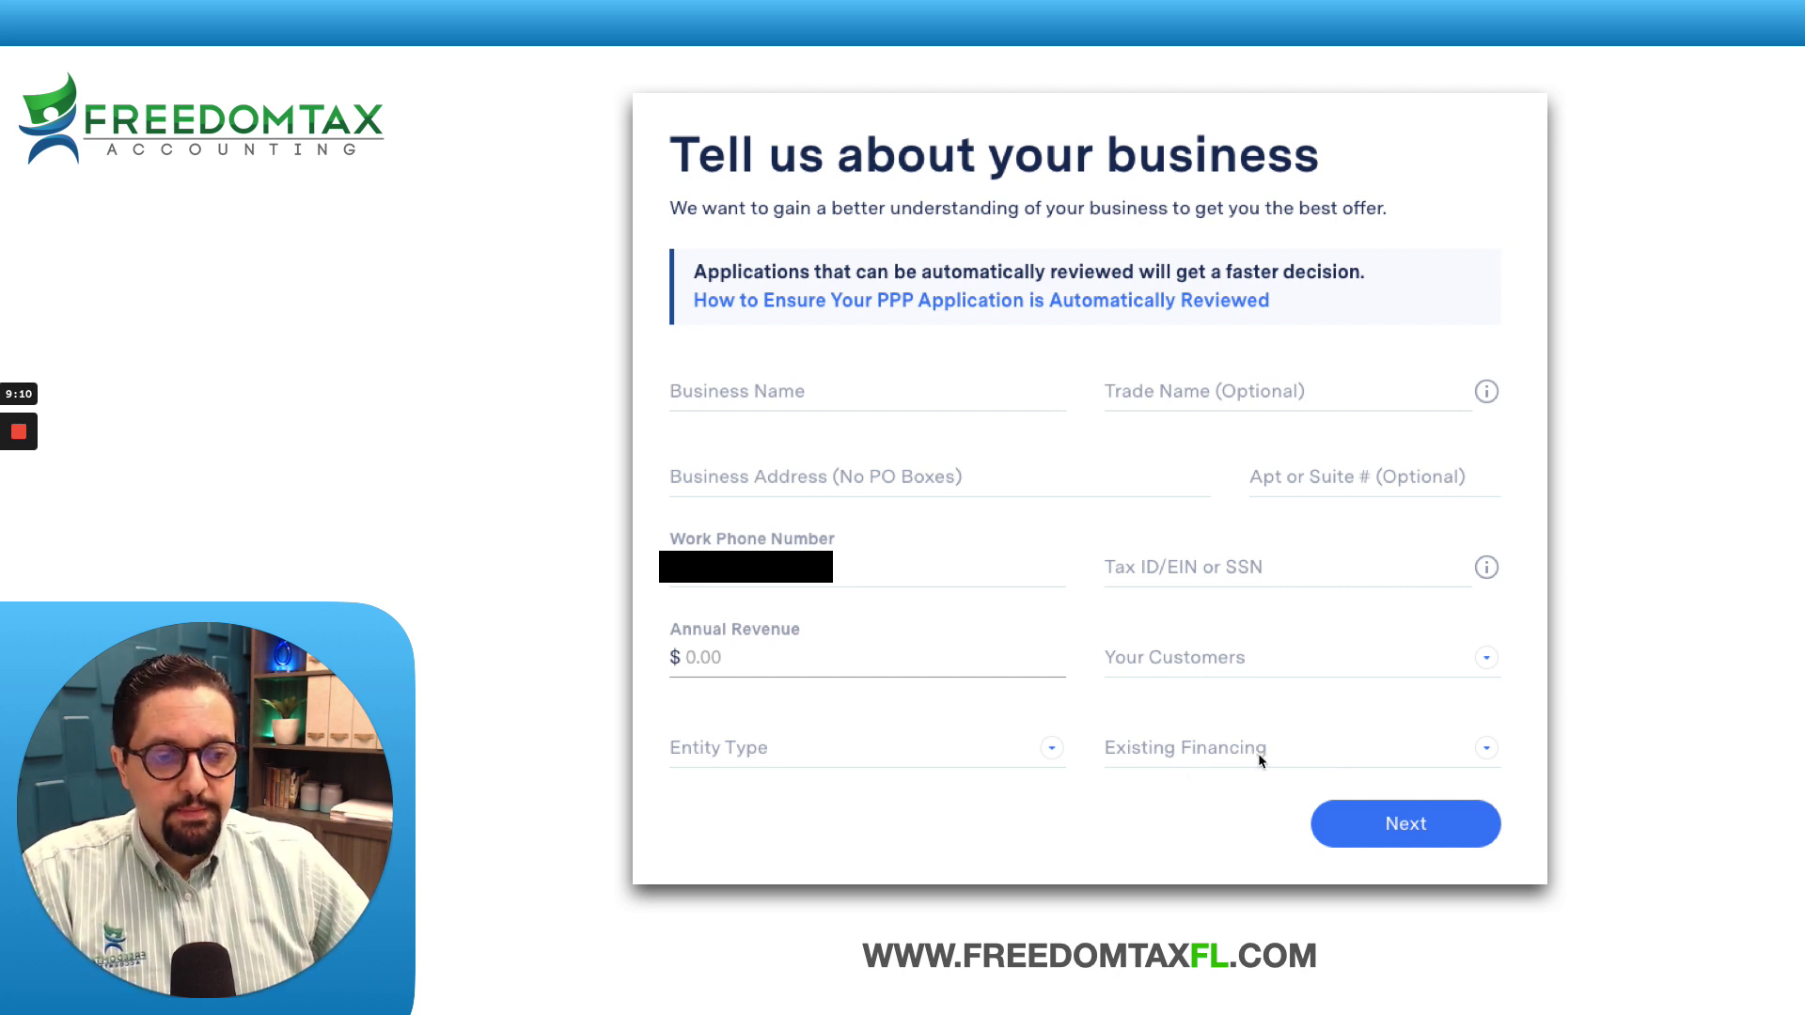
Advance the slideshow through the financial data and "Tell us about yourself" slides to the average monthly payroll part
click(1396, 820)
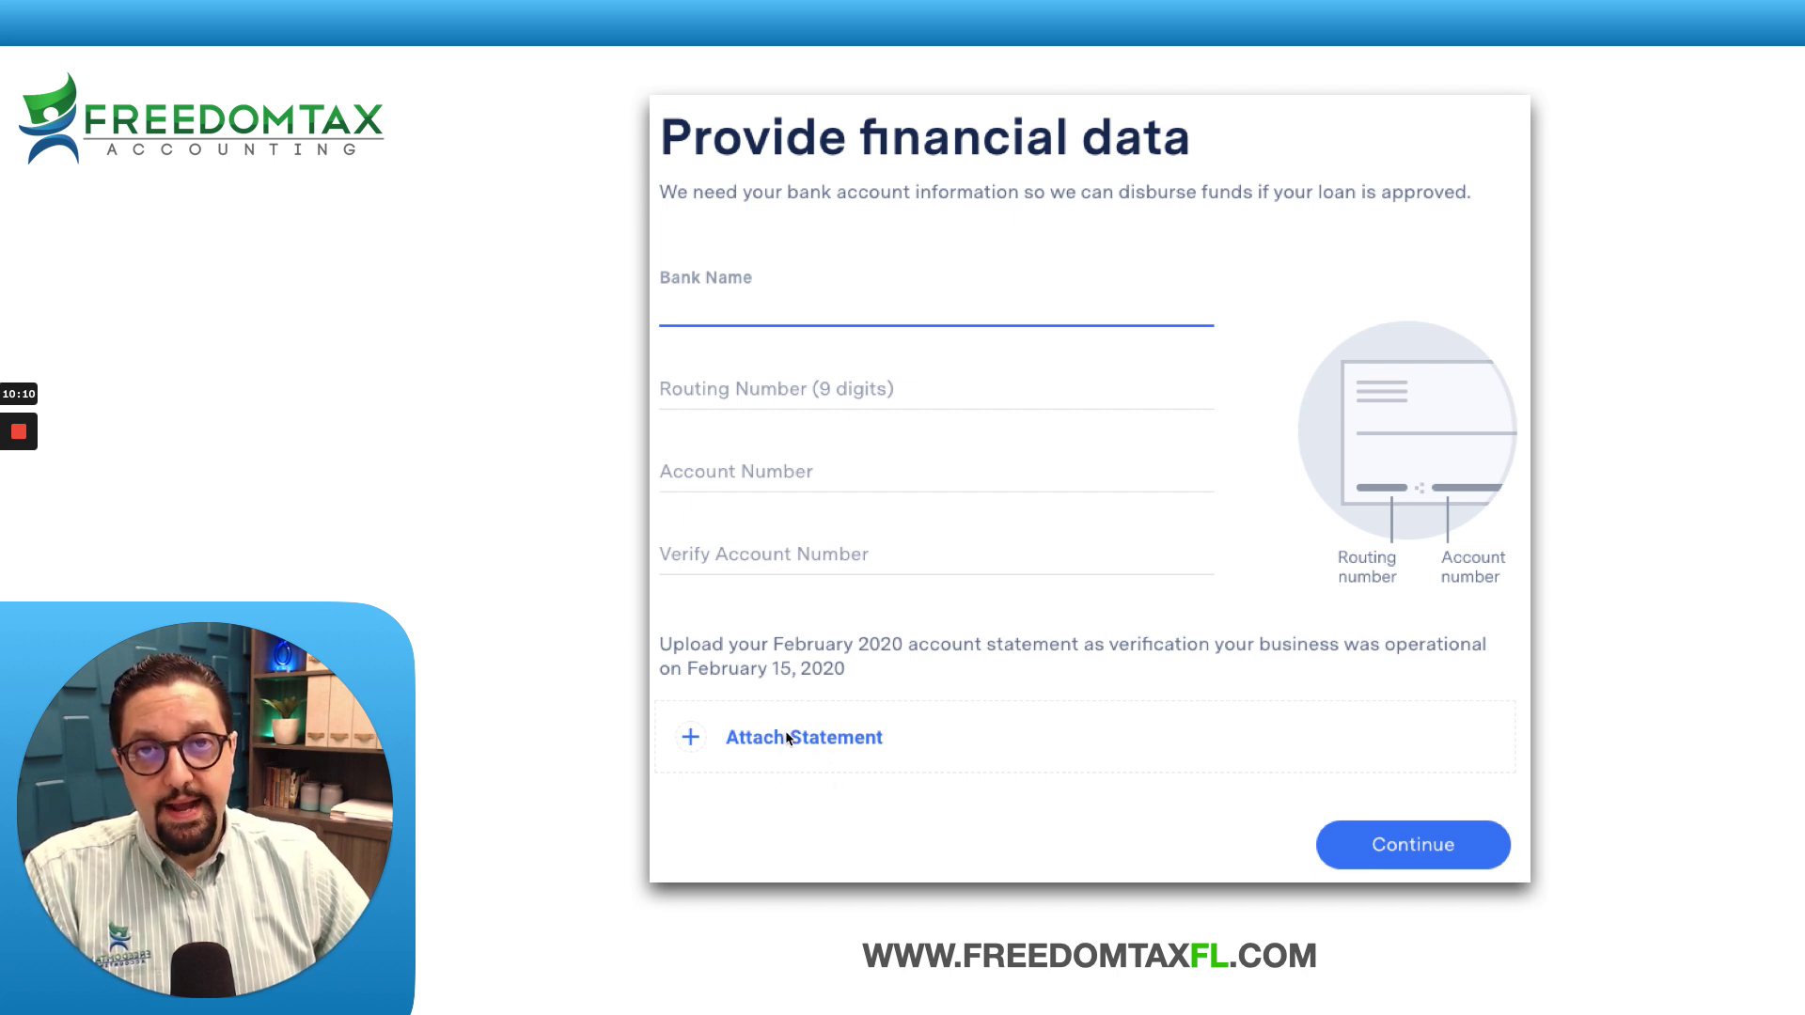
click(1394, 846)
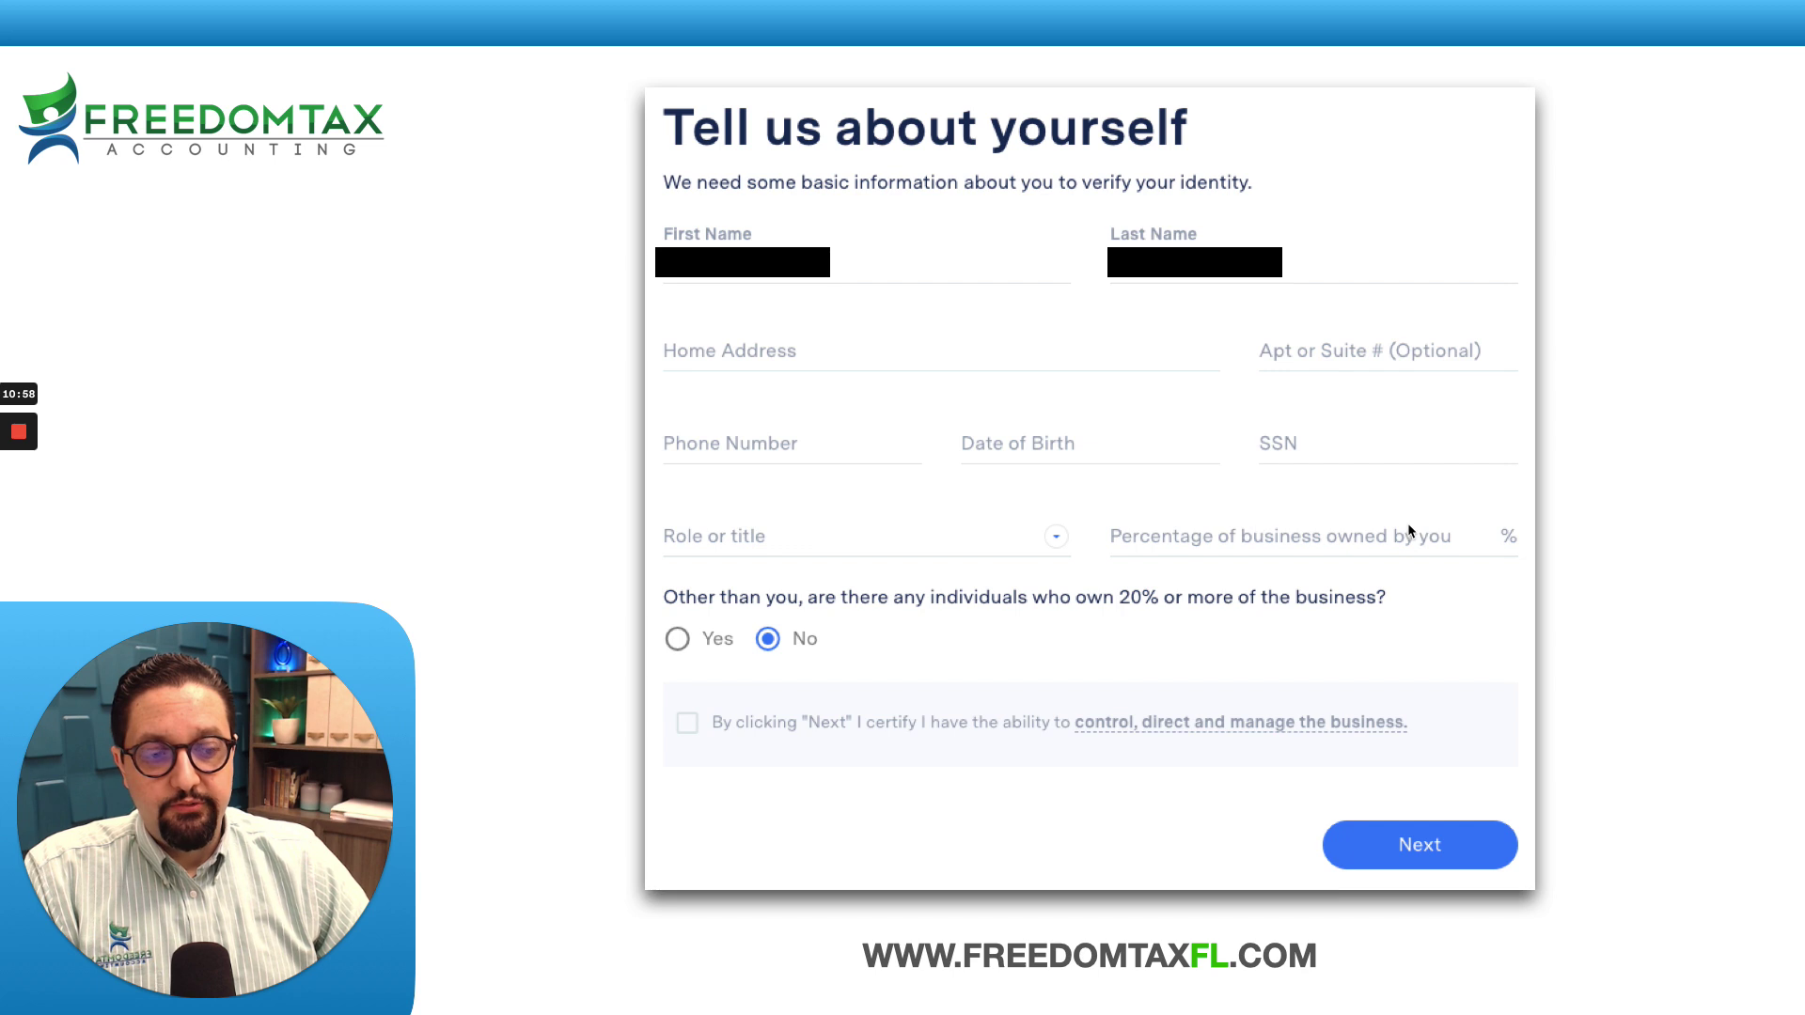
click(1420, 845)
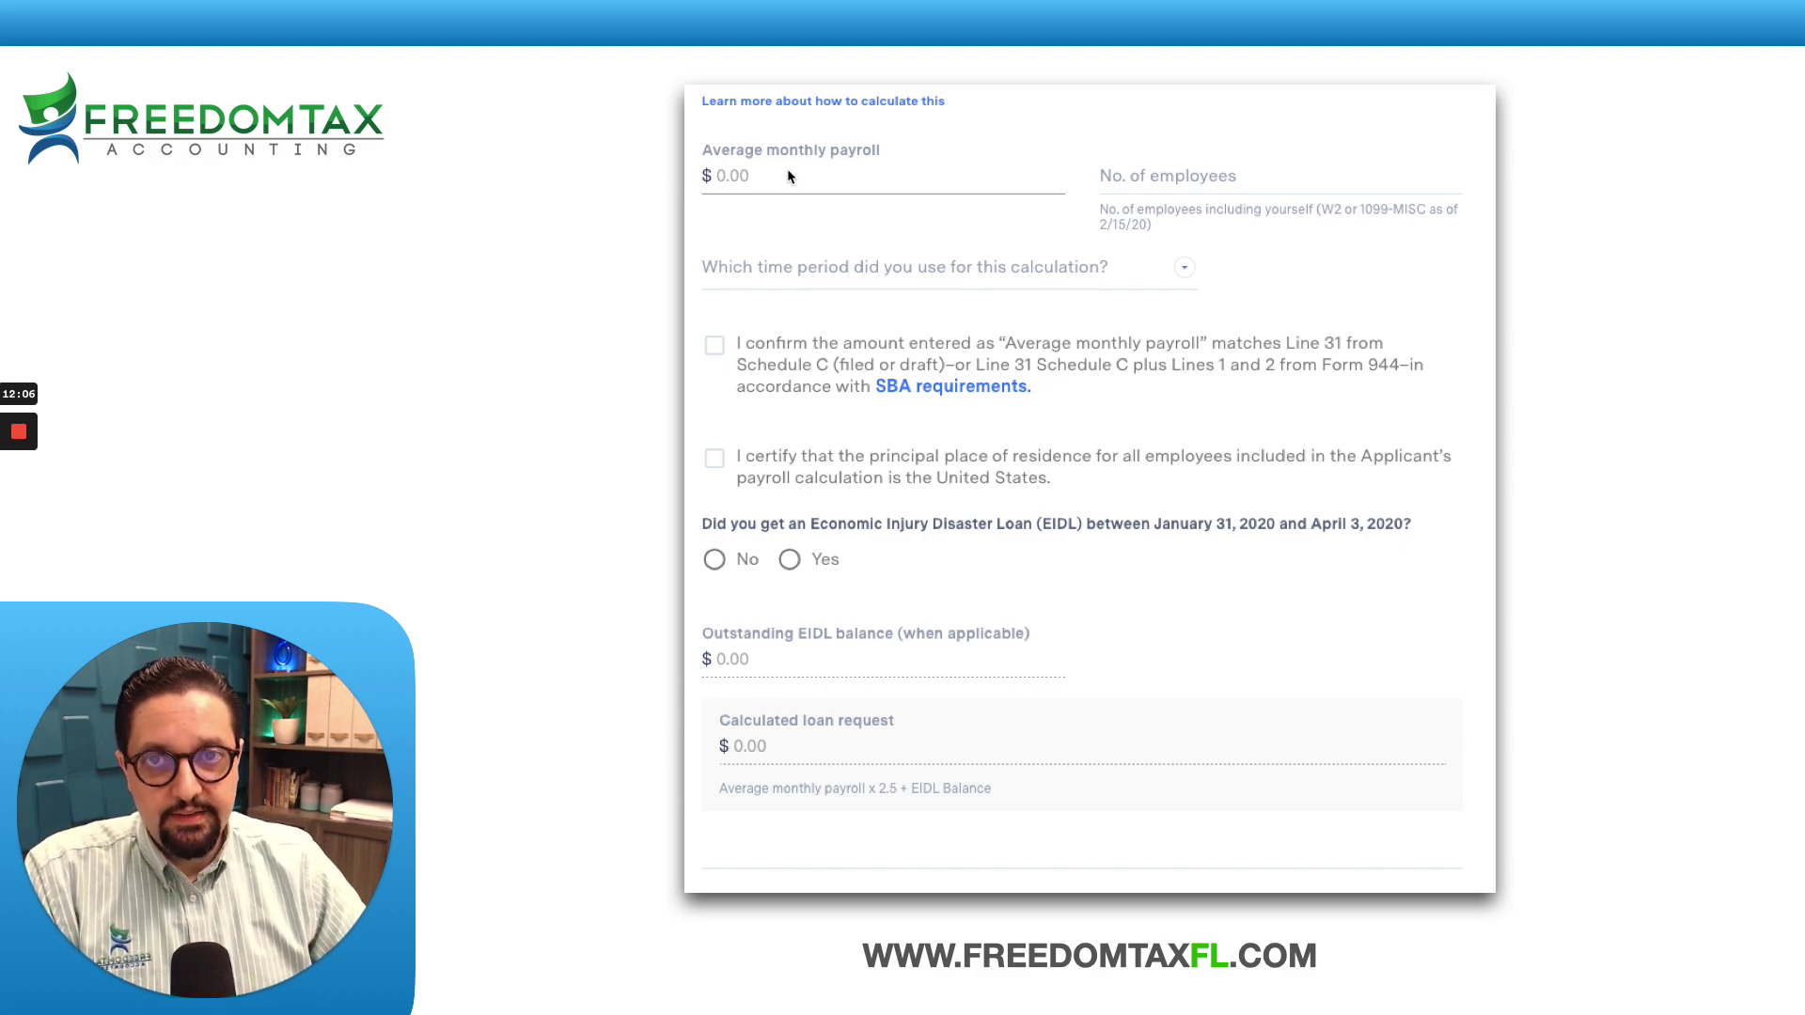
Exit the slideshow, switch to Schedule C in Safari and select the line 31 net profit or loss field
key(Escape)
key(ctrl+Up)
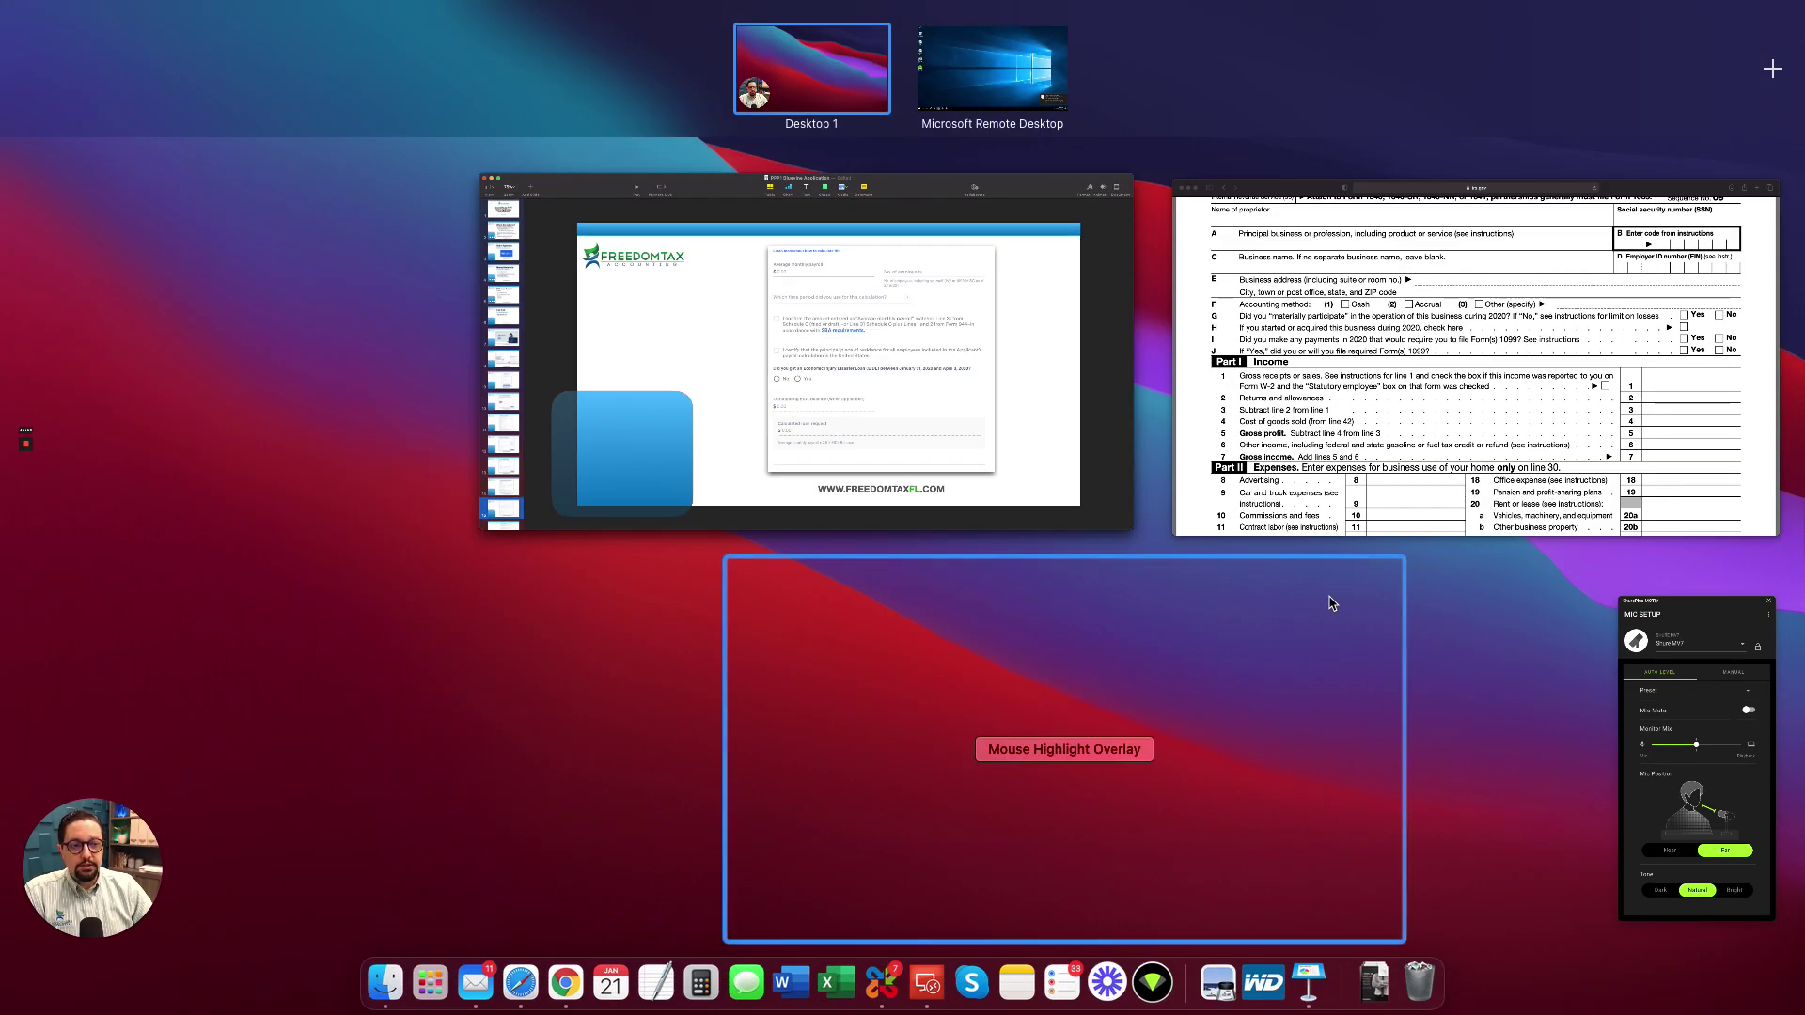
click(1364, 467)
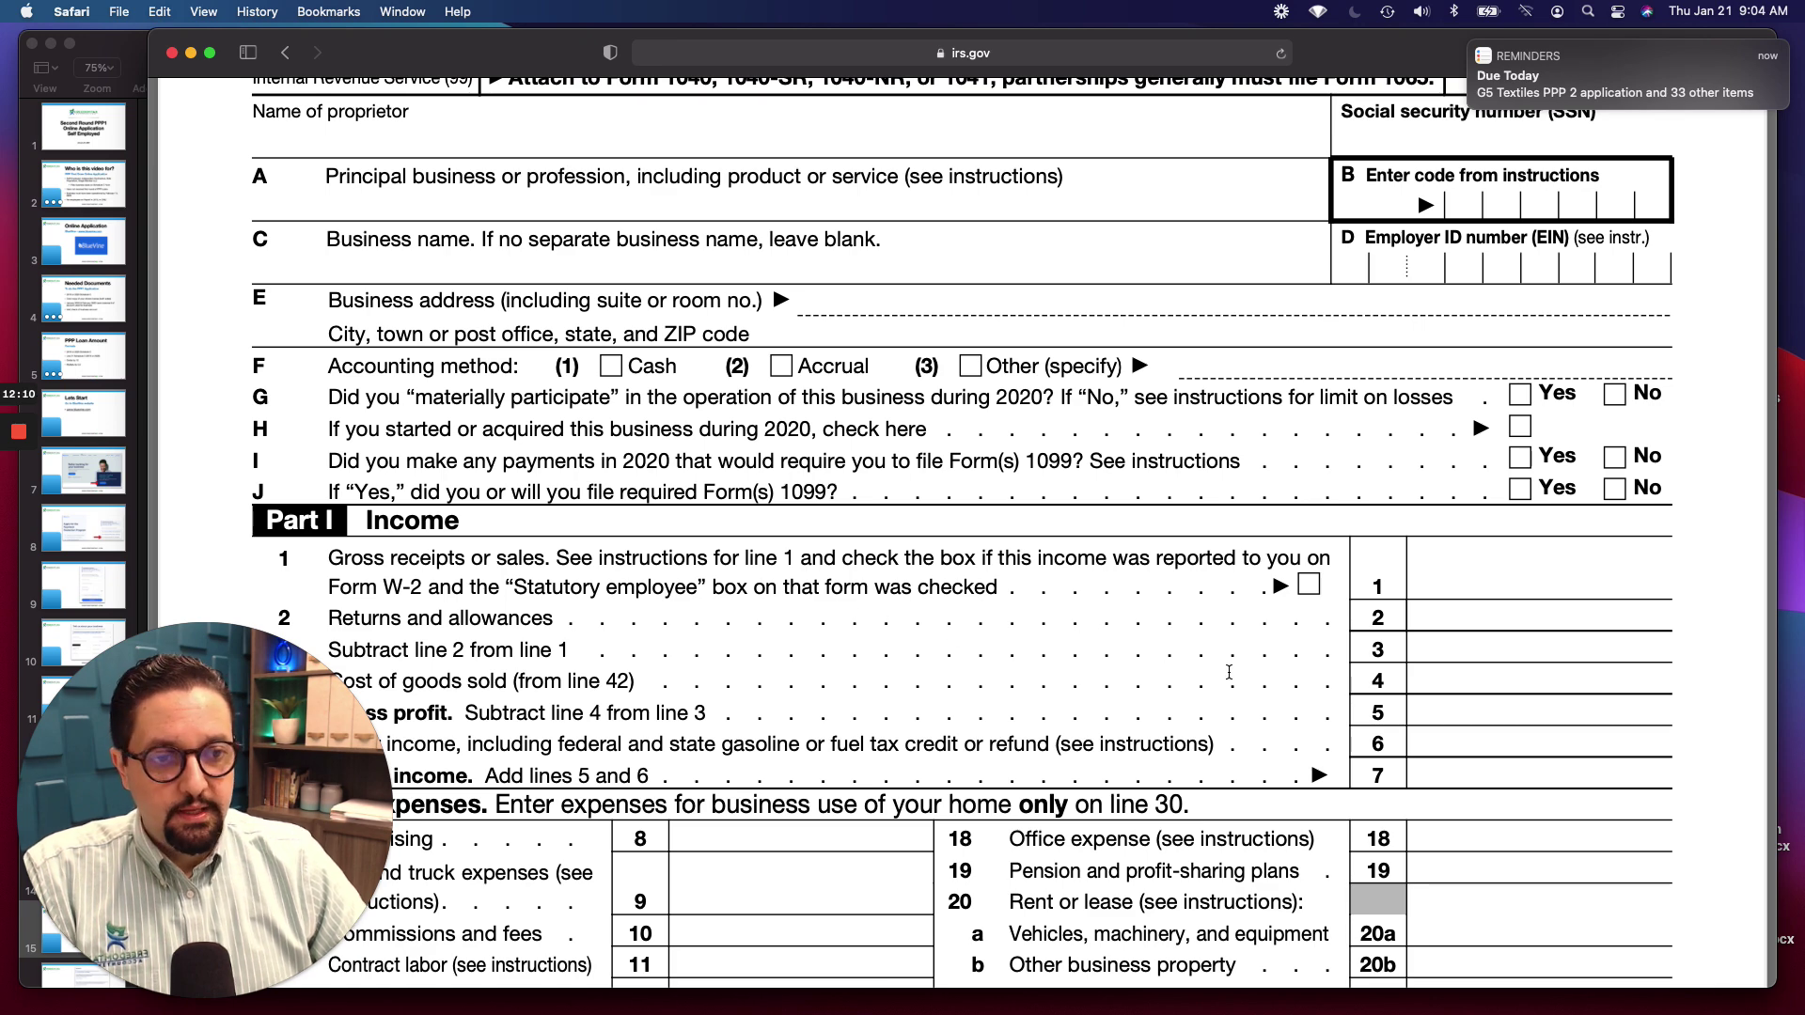
scroll(1229, 671, down, 6)
scroll(1229, 672, down, 5)
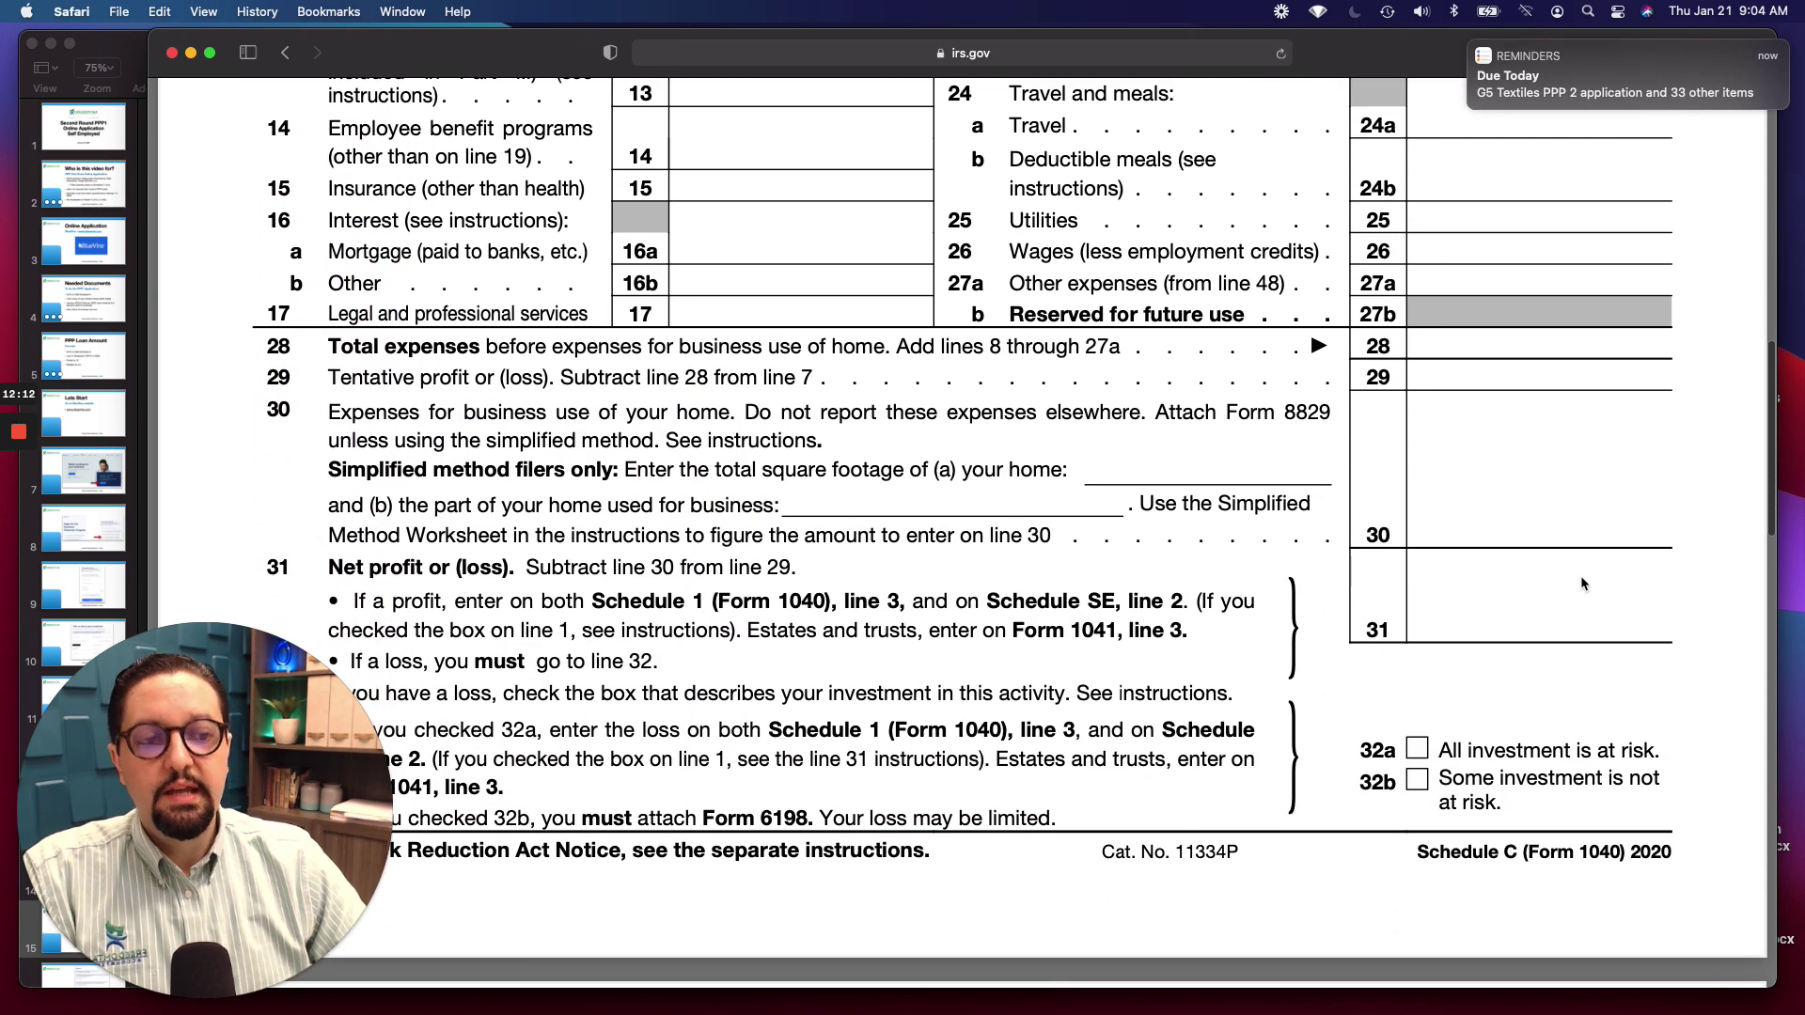
click(1528, 627)
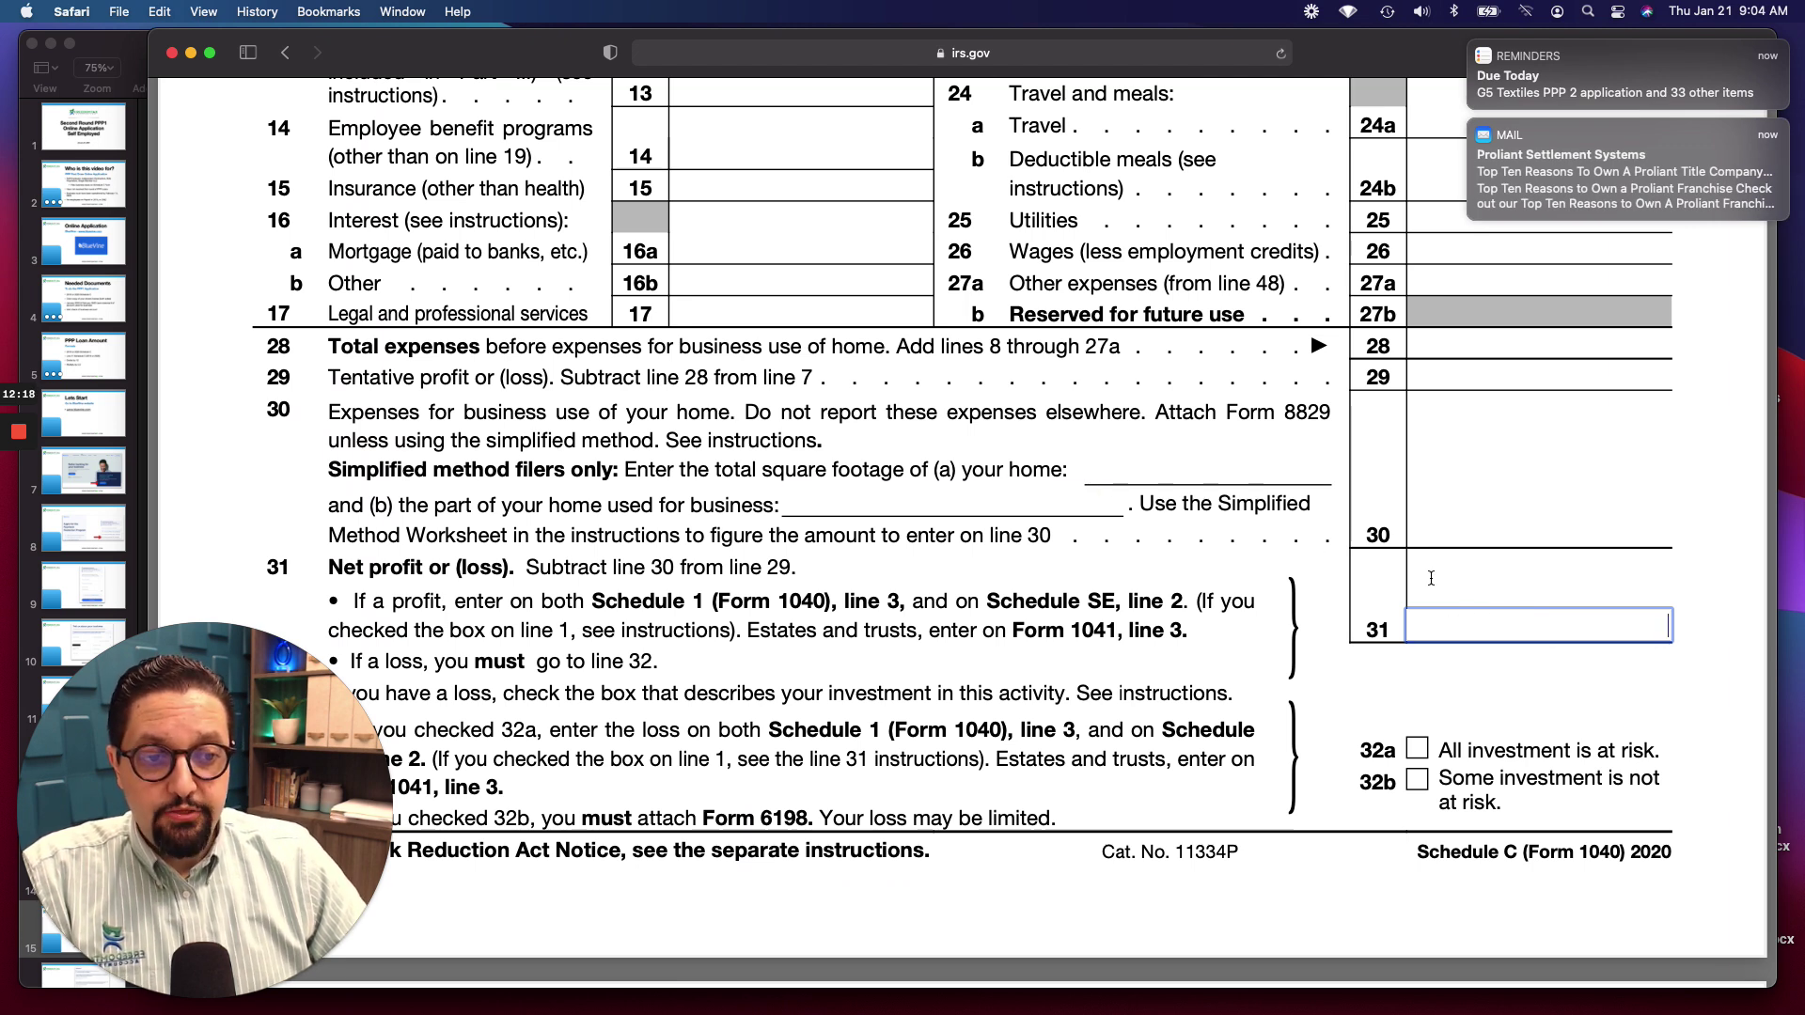
Switch back to the Keynote presentation and resume the slideshow at the average monthly payroll slide
key(ctrl+Up)
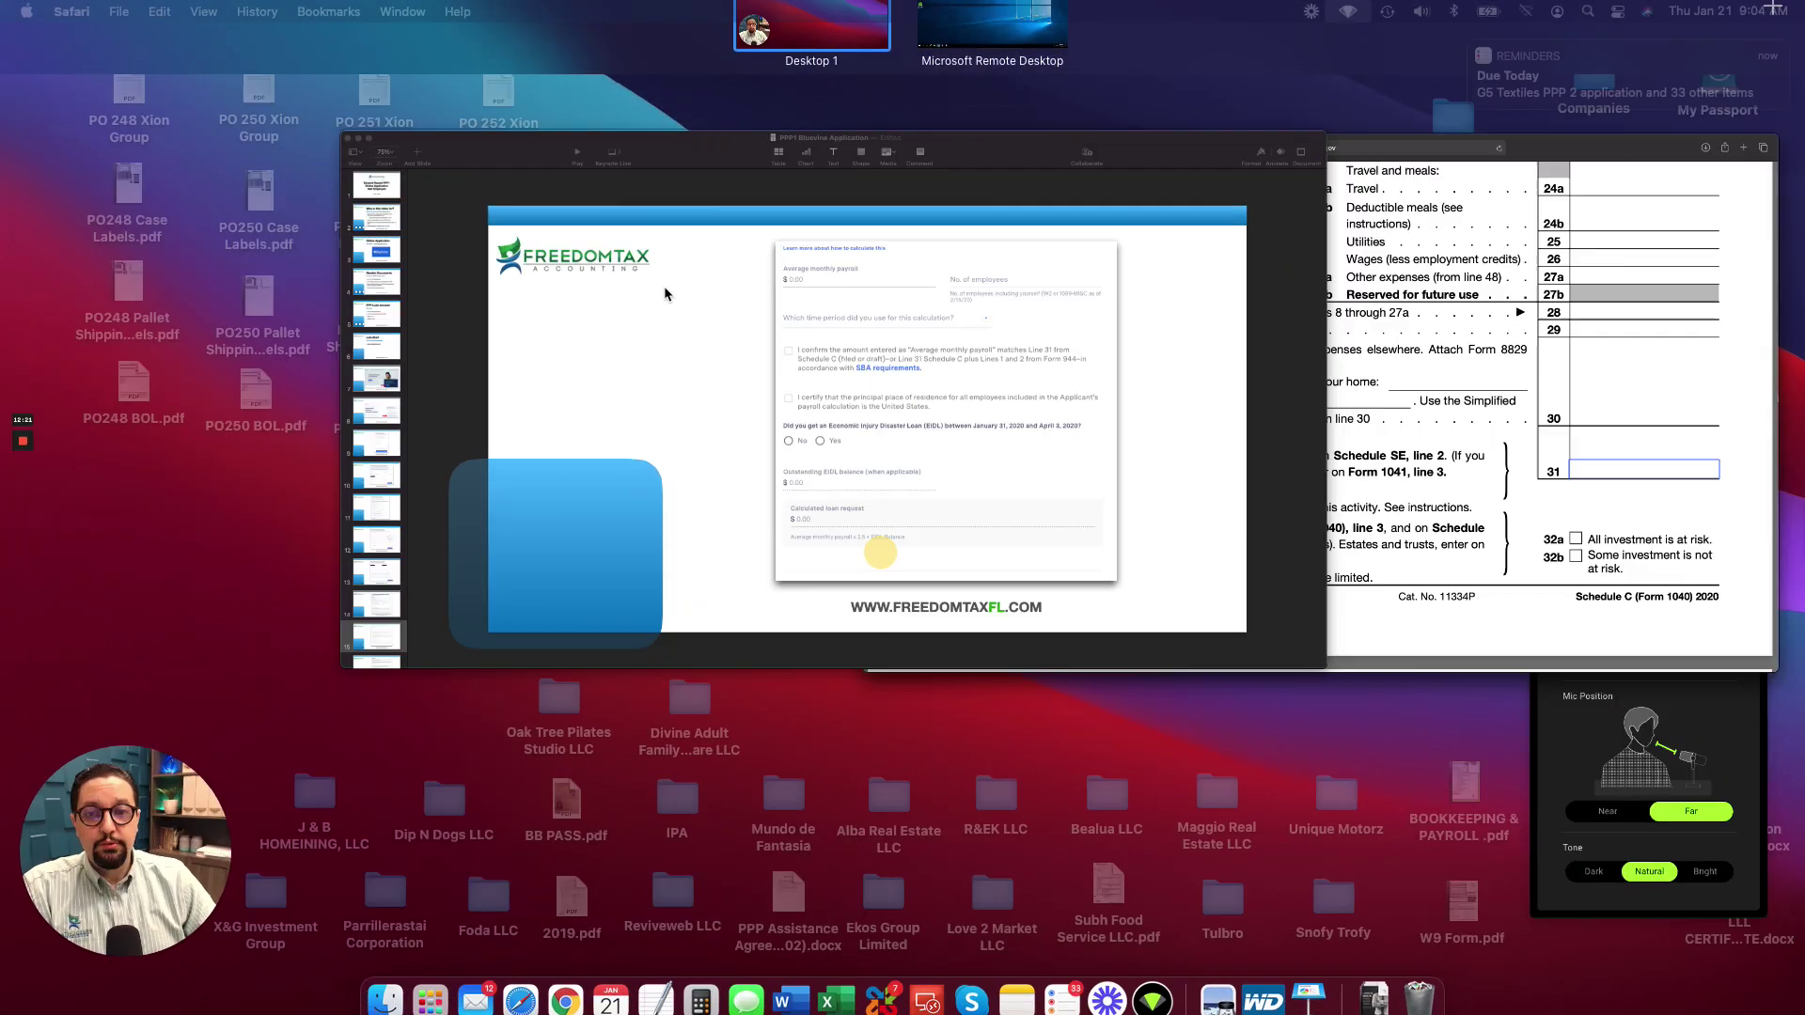
click(664, 293)
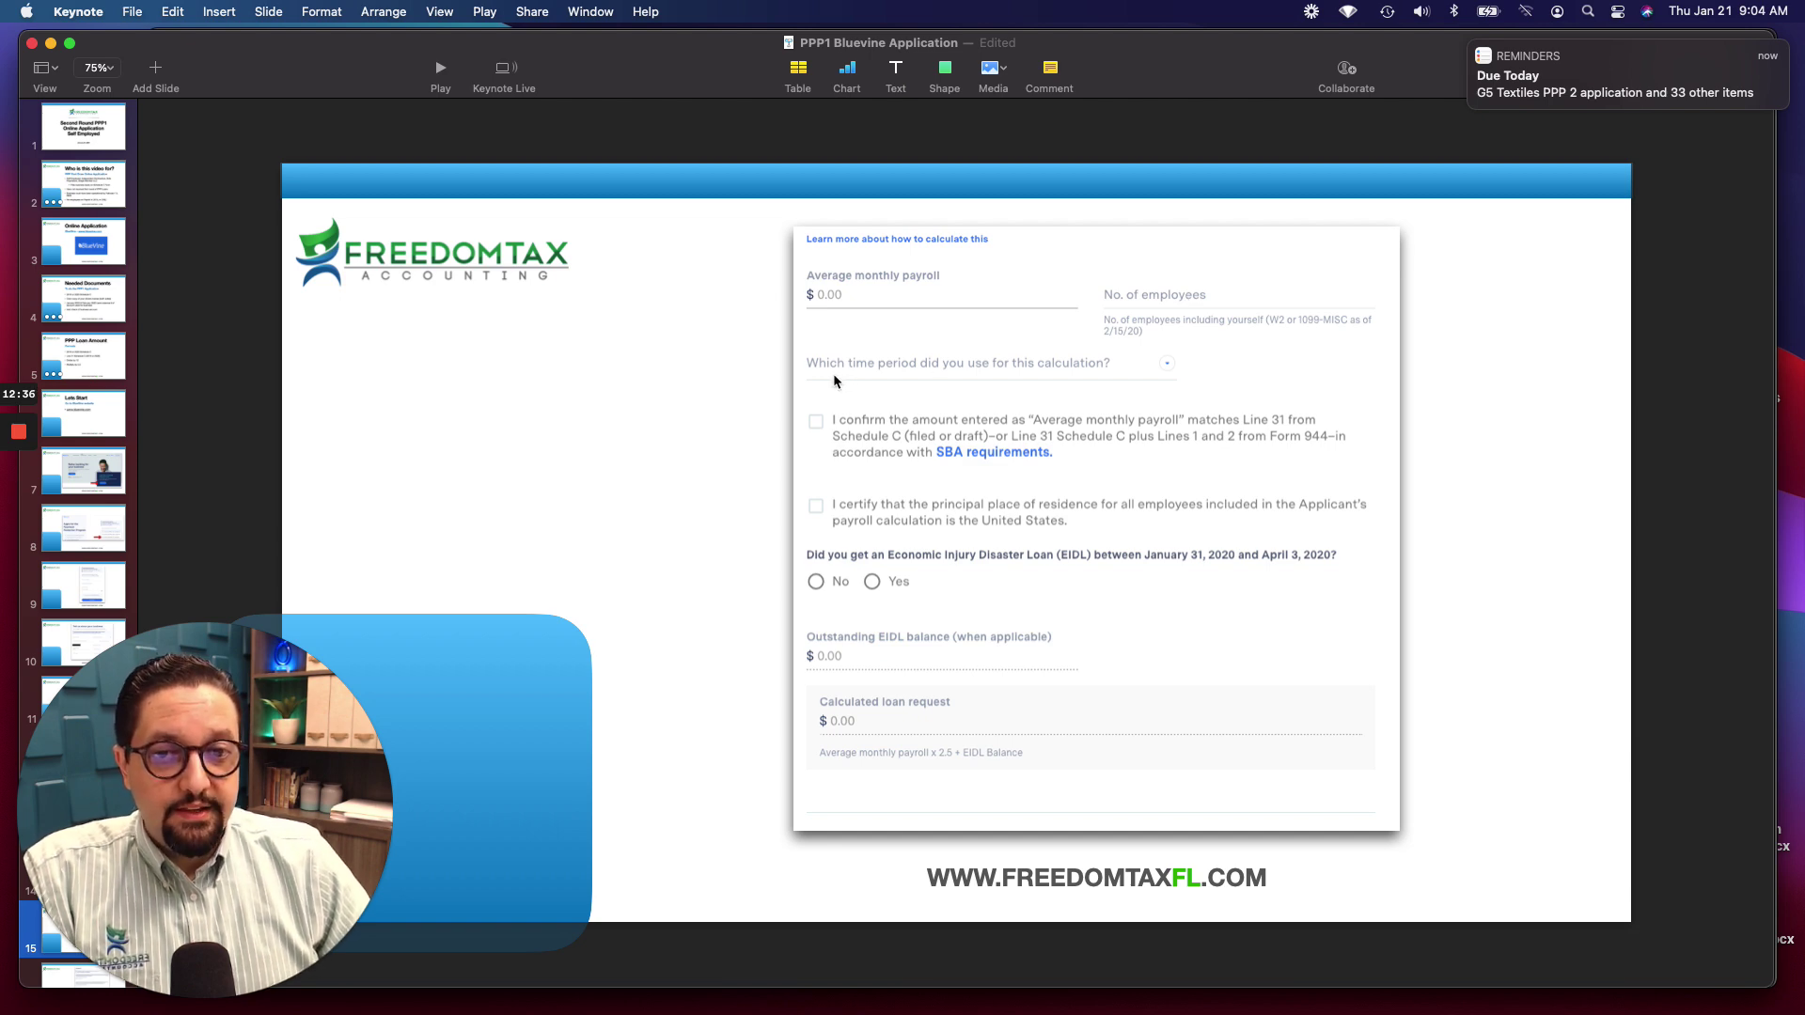
click(440, 67)
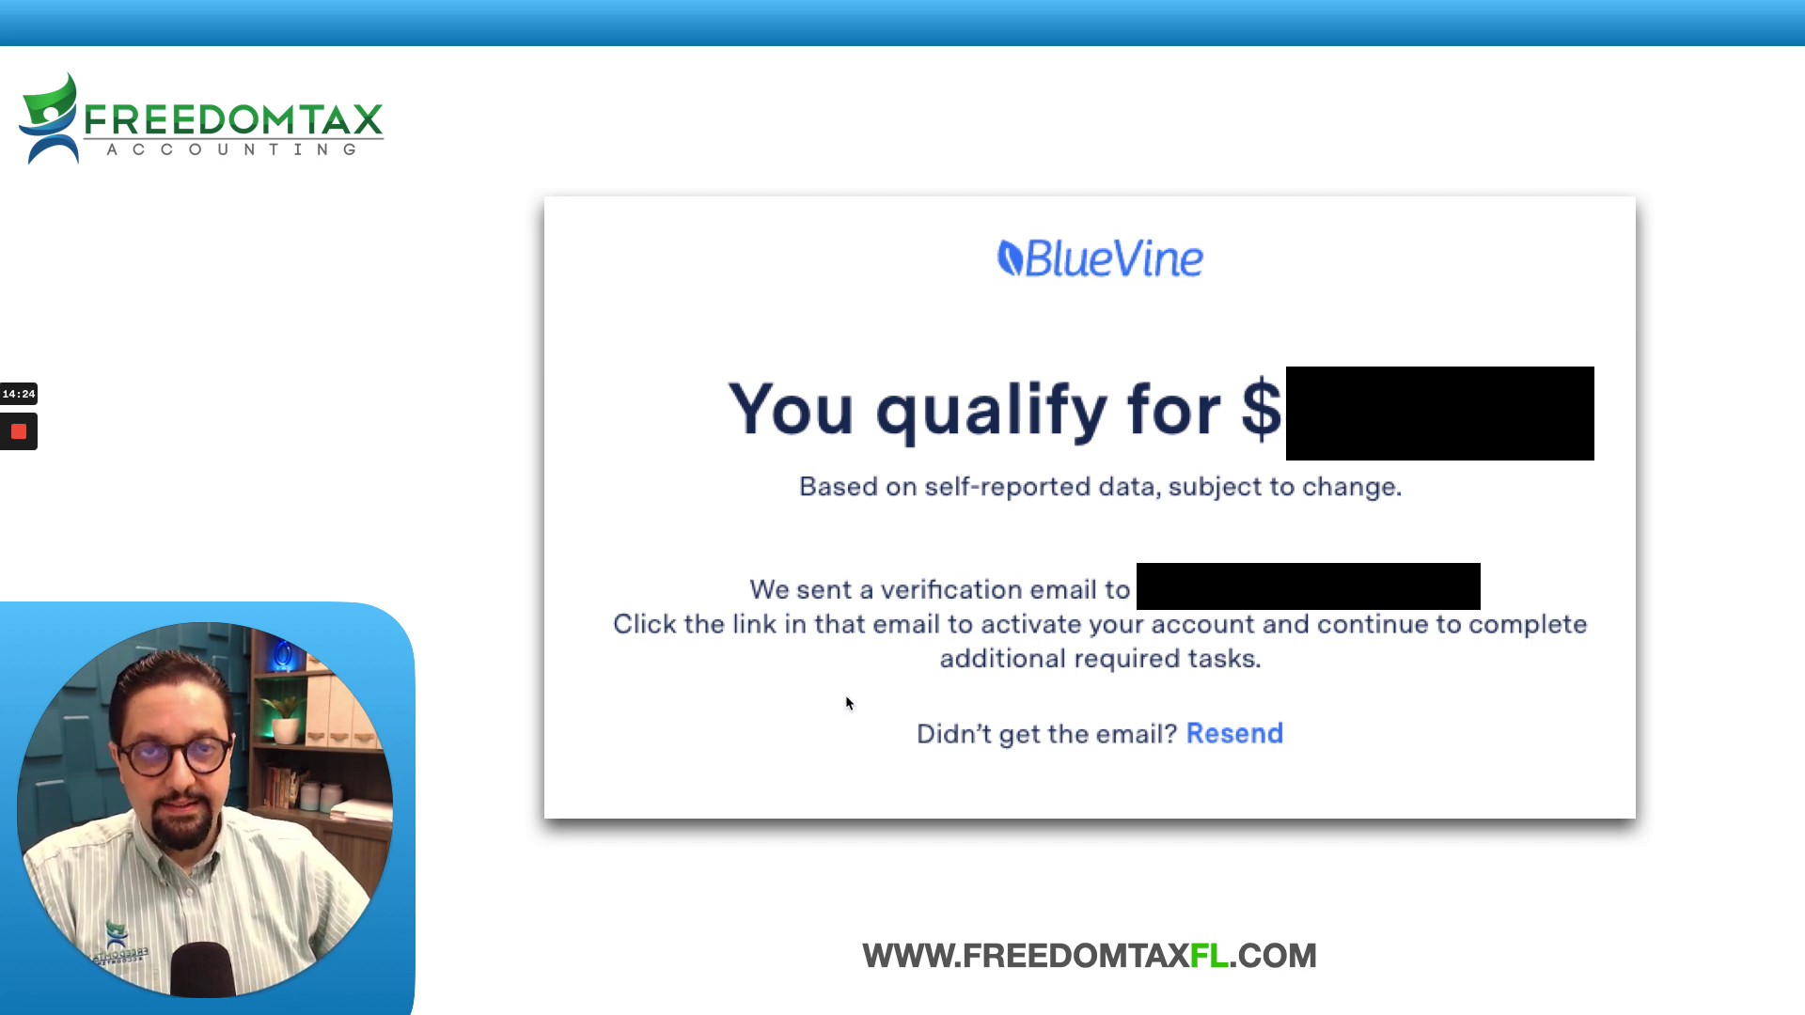
Advance from the loan qualification slide past the account activation email and the almost-ready application slide to the additional tasks
key(Right)
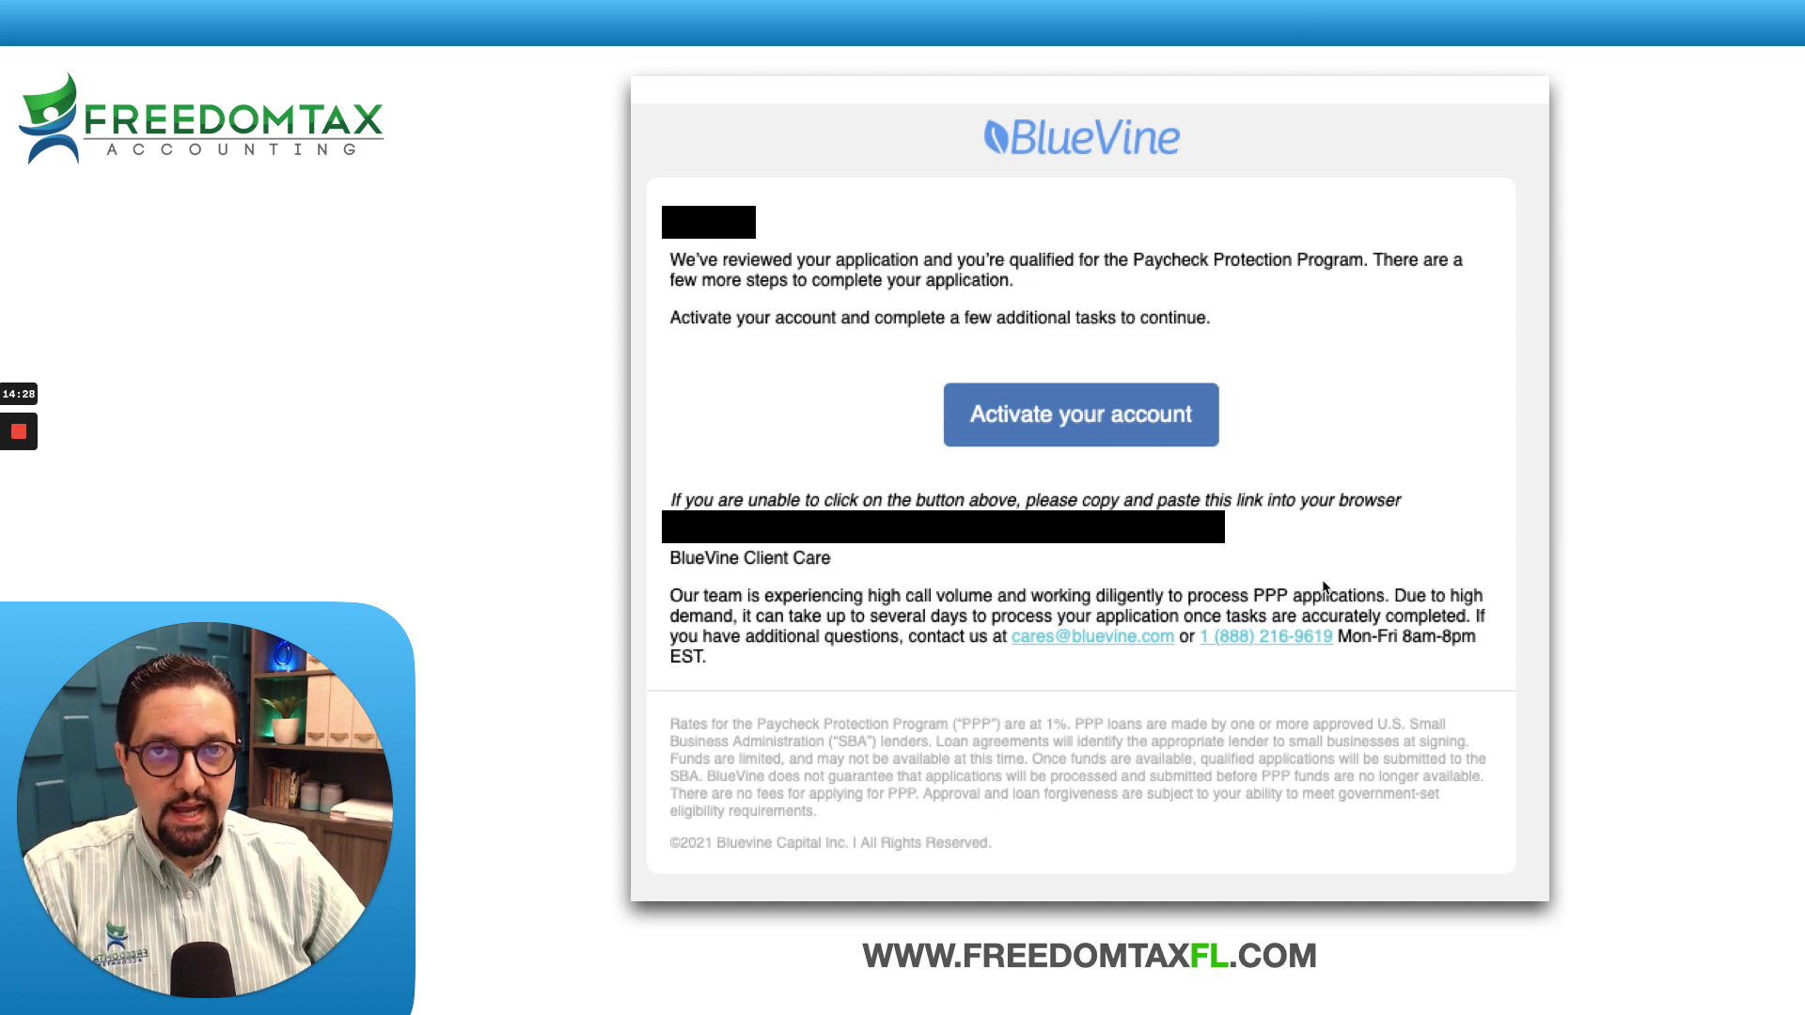
click(1070, 424)
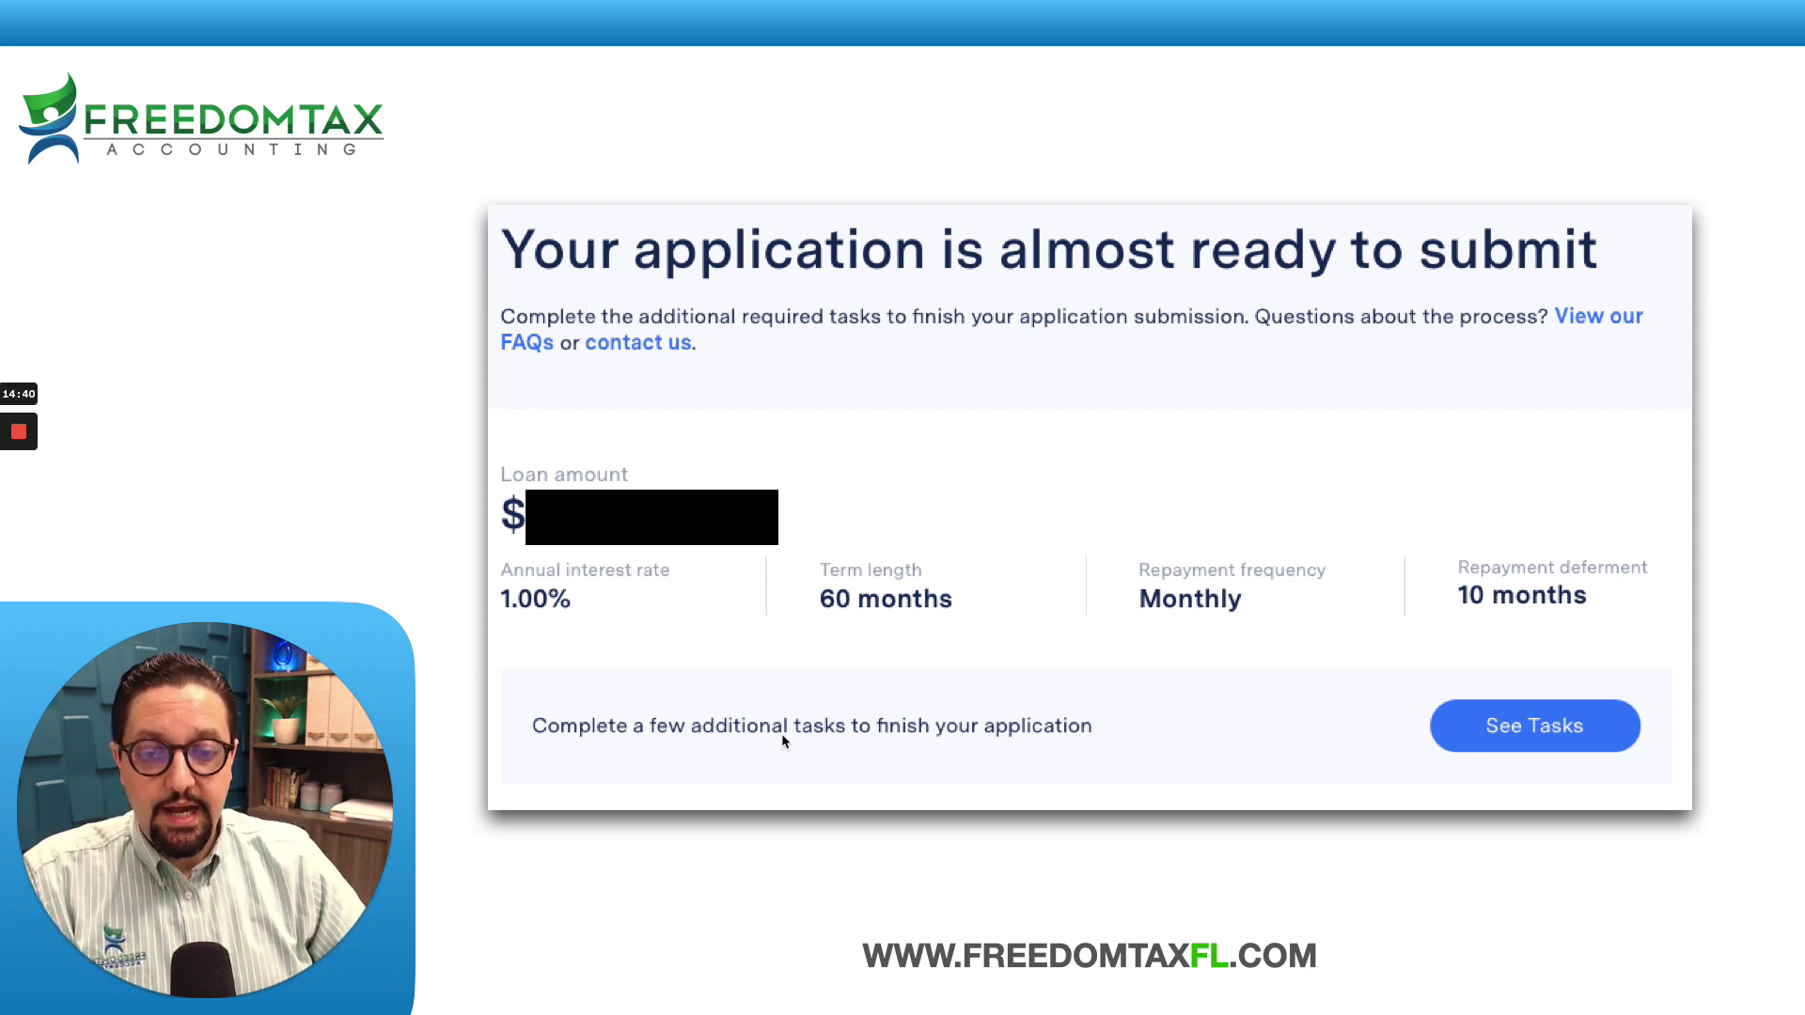
click(1504, 737)
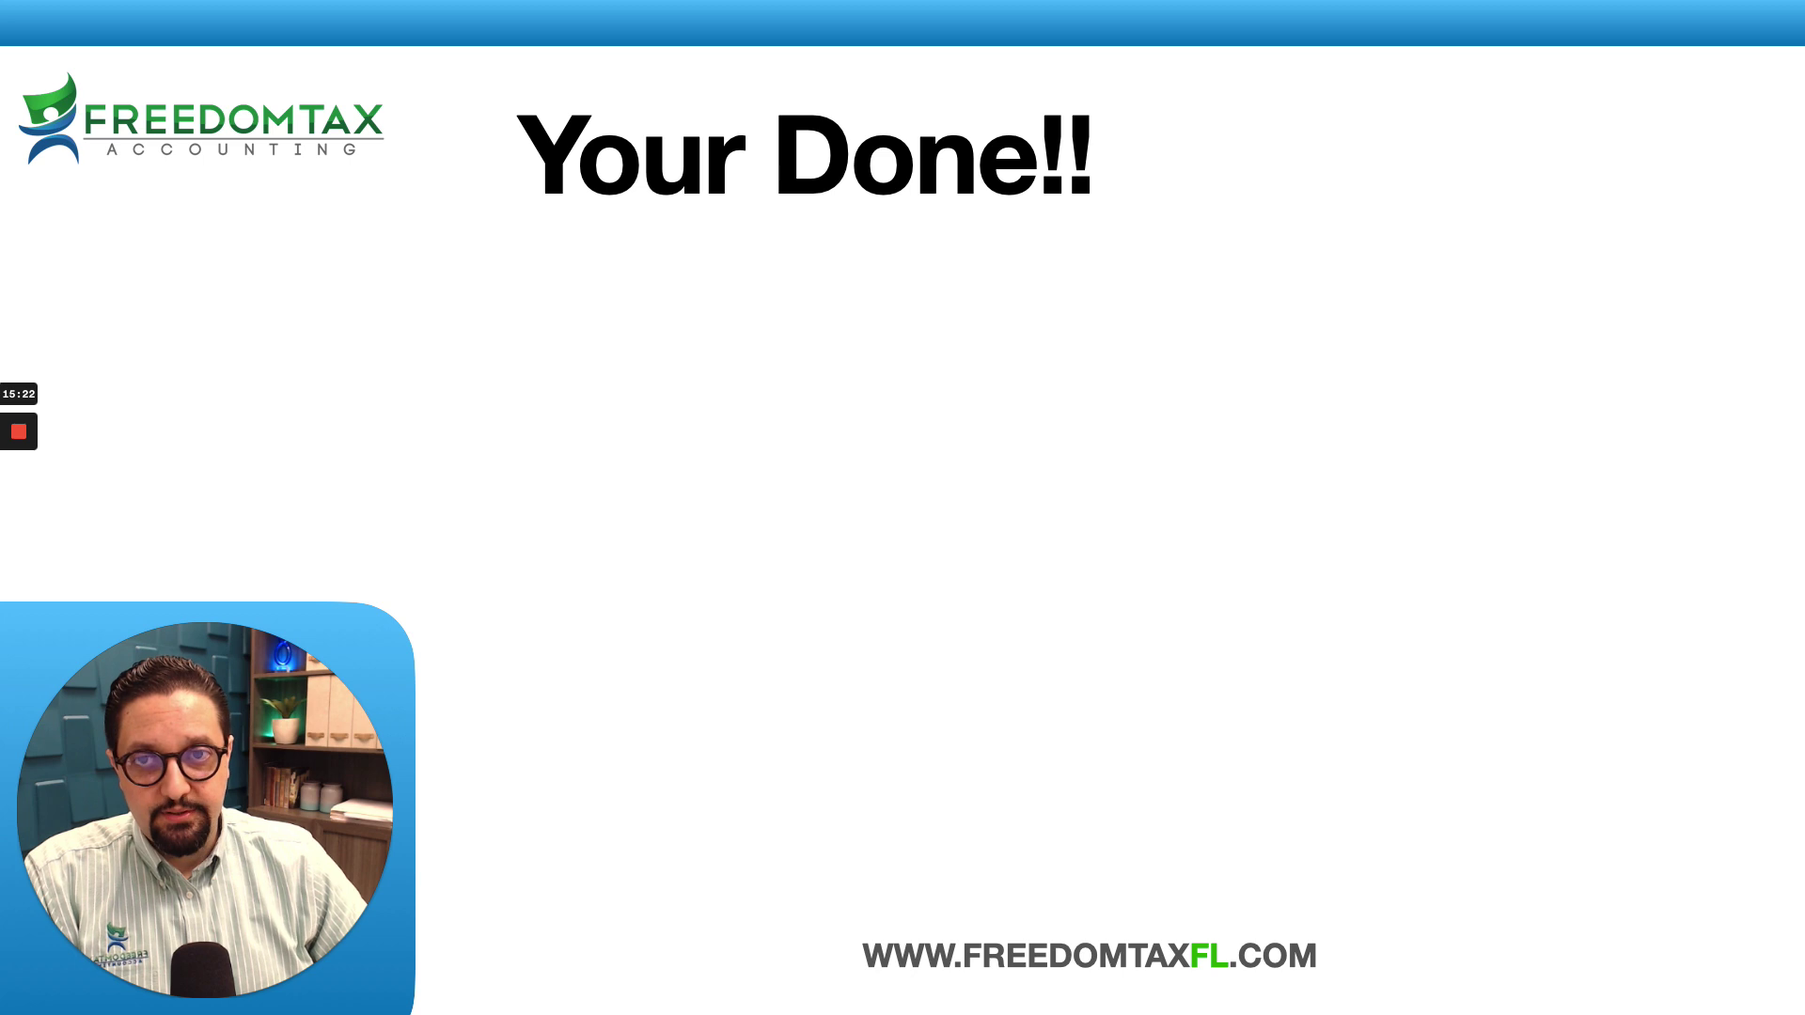
Reveal the follow-up points on the "Your Done!!" slide one by one and advance to the "Our Services" slide
key(Right)
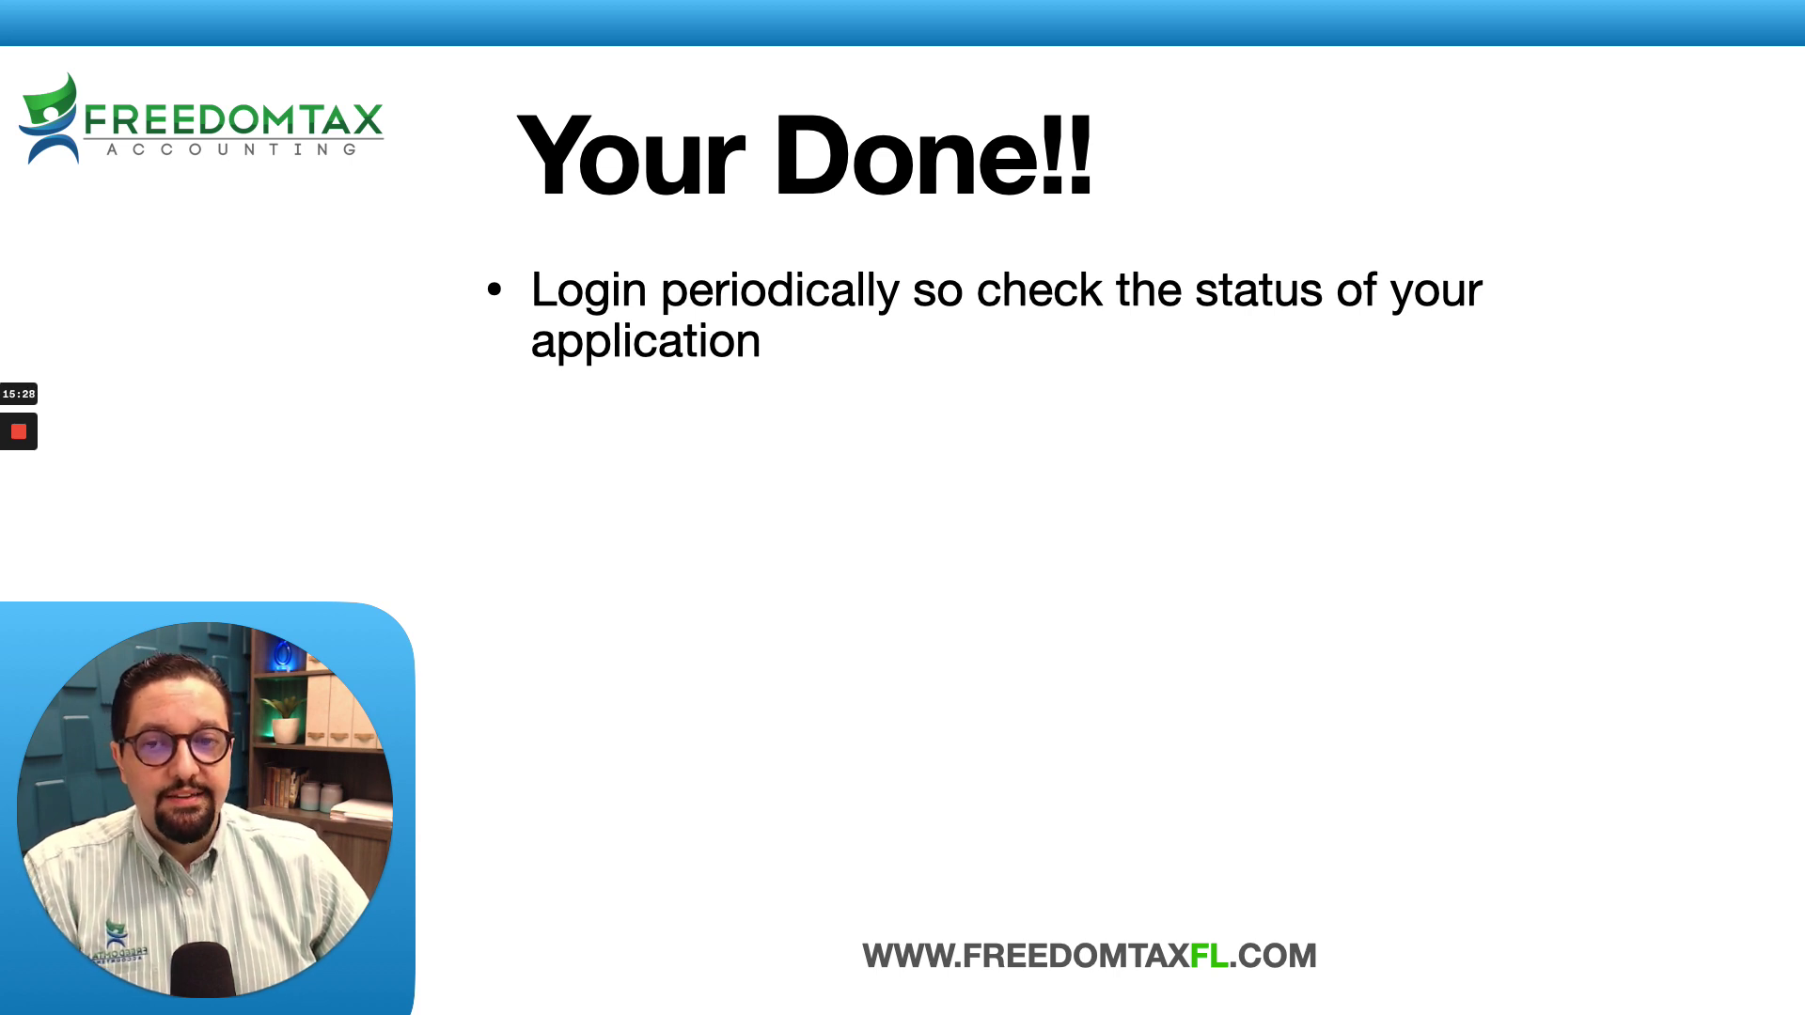
key(Right)
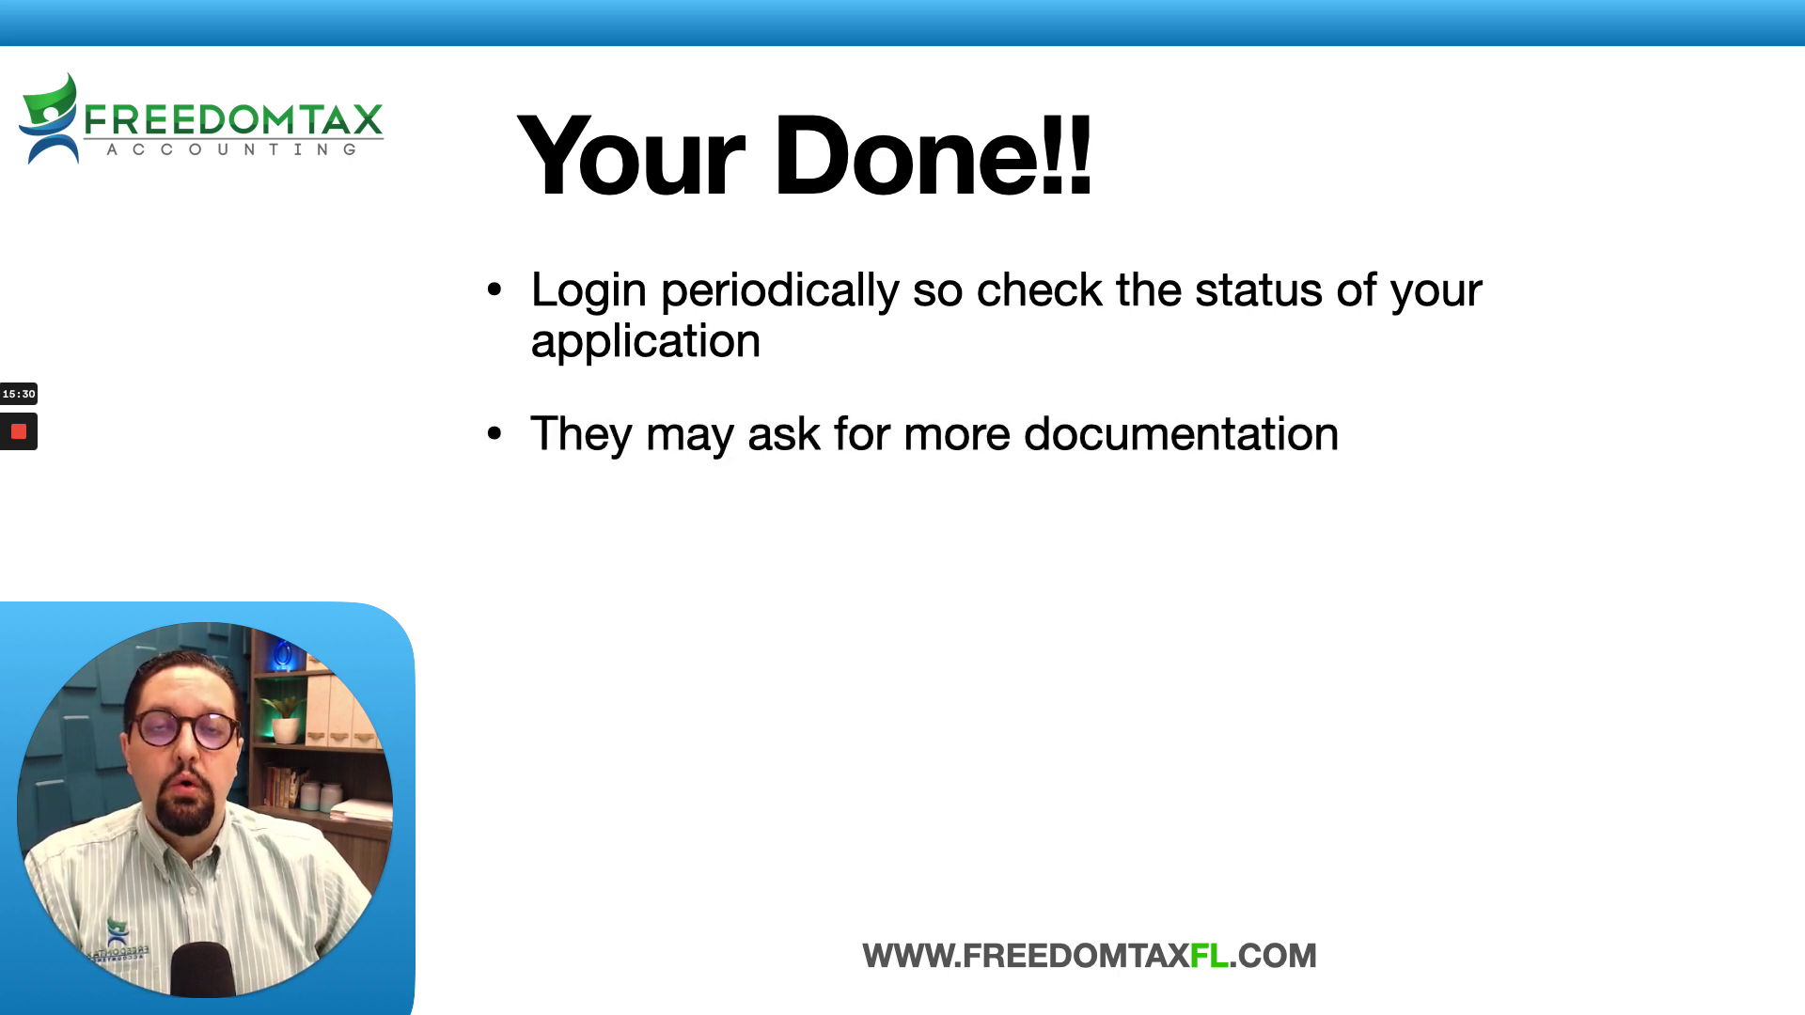
key(Right)
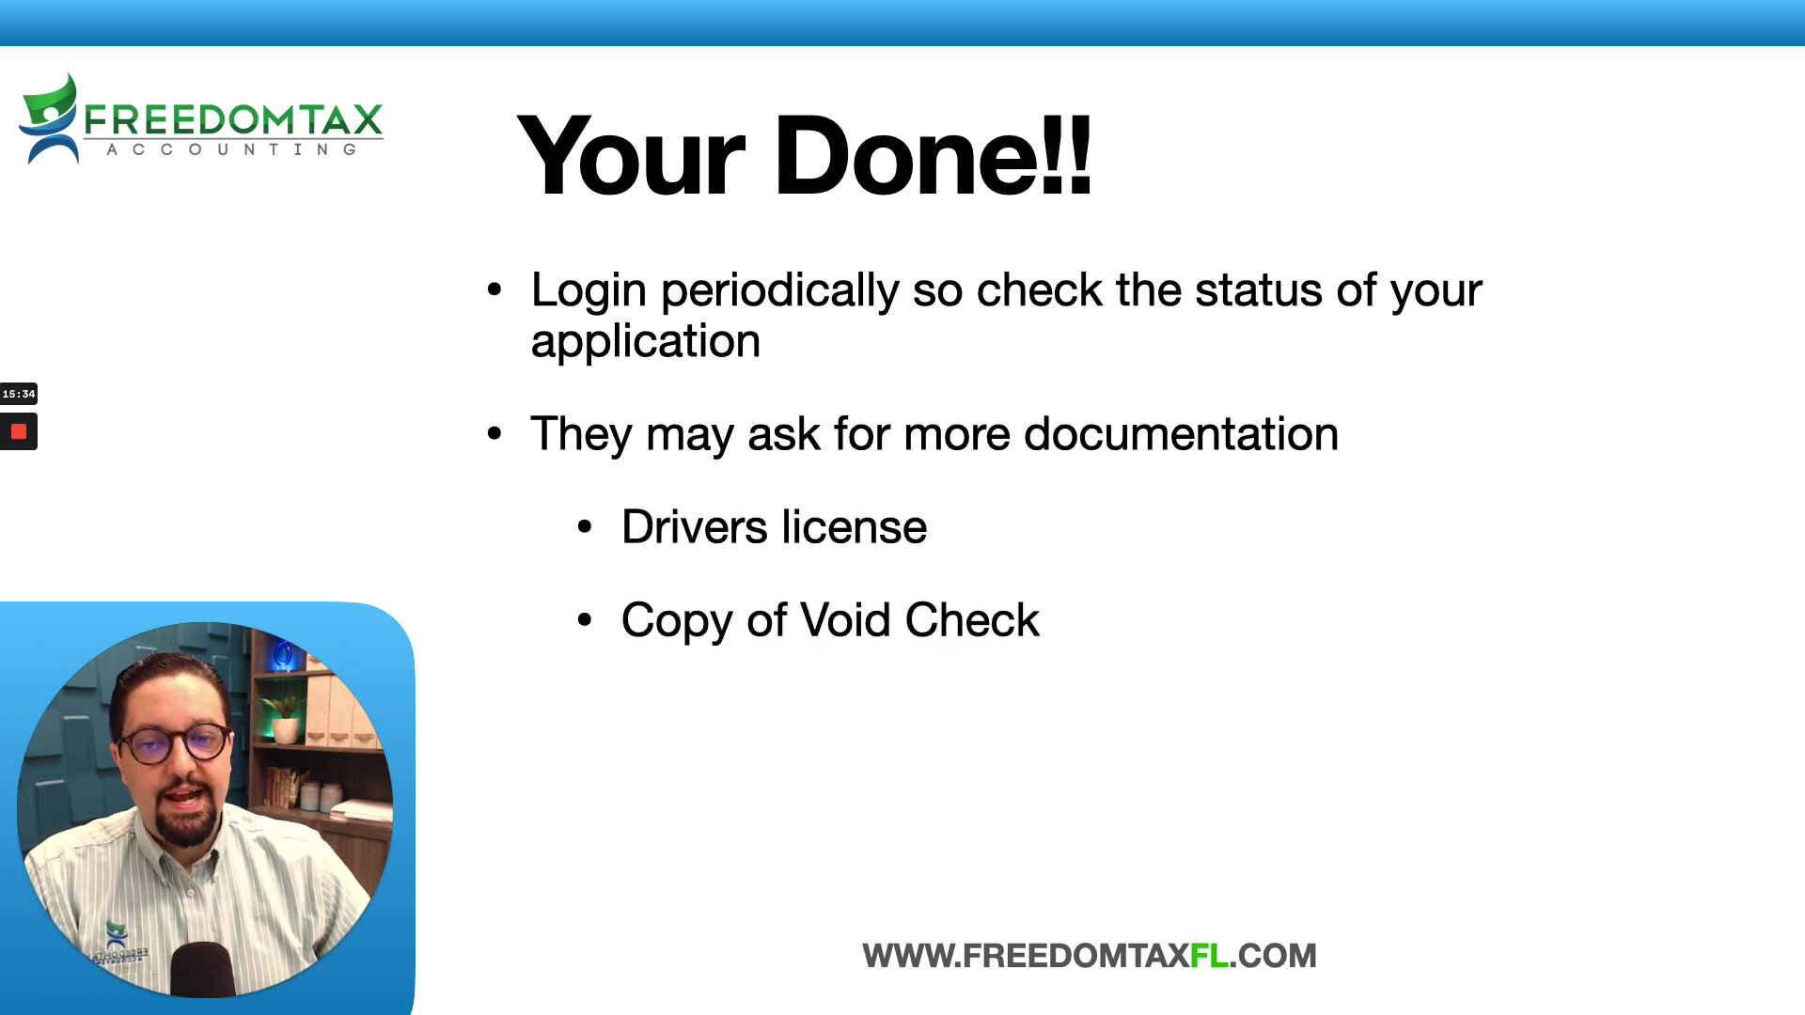
key(Right)
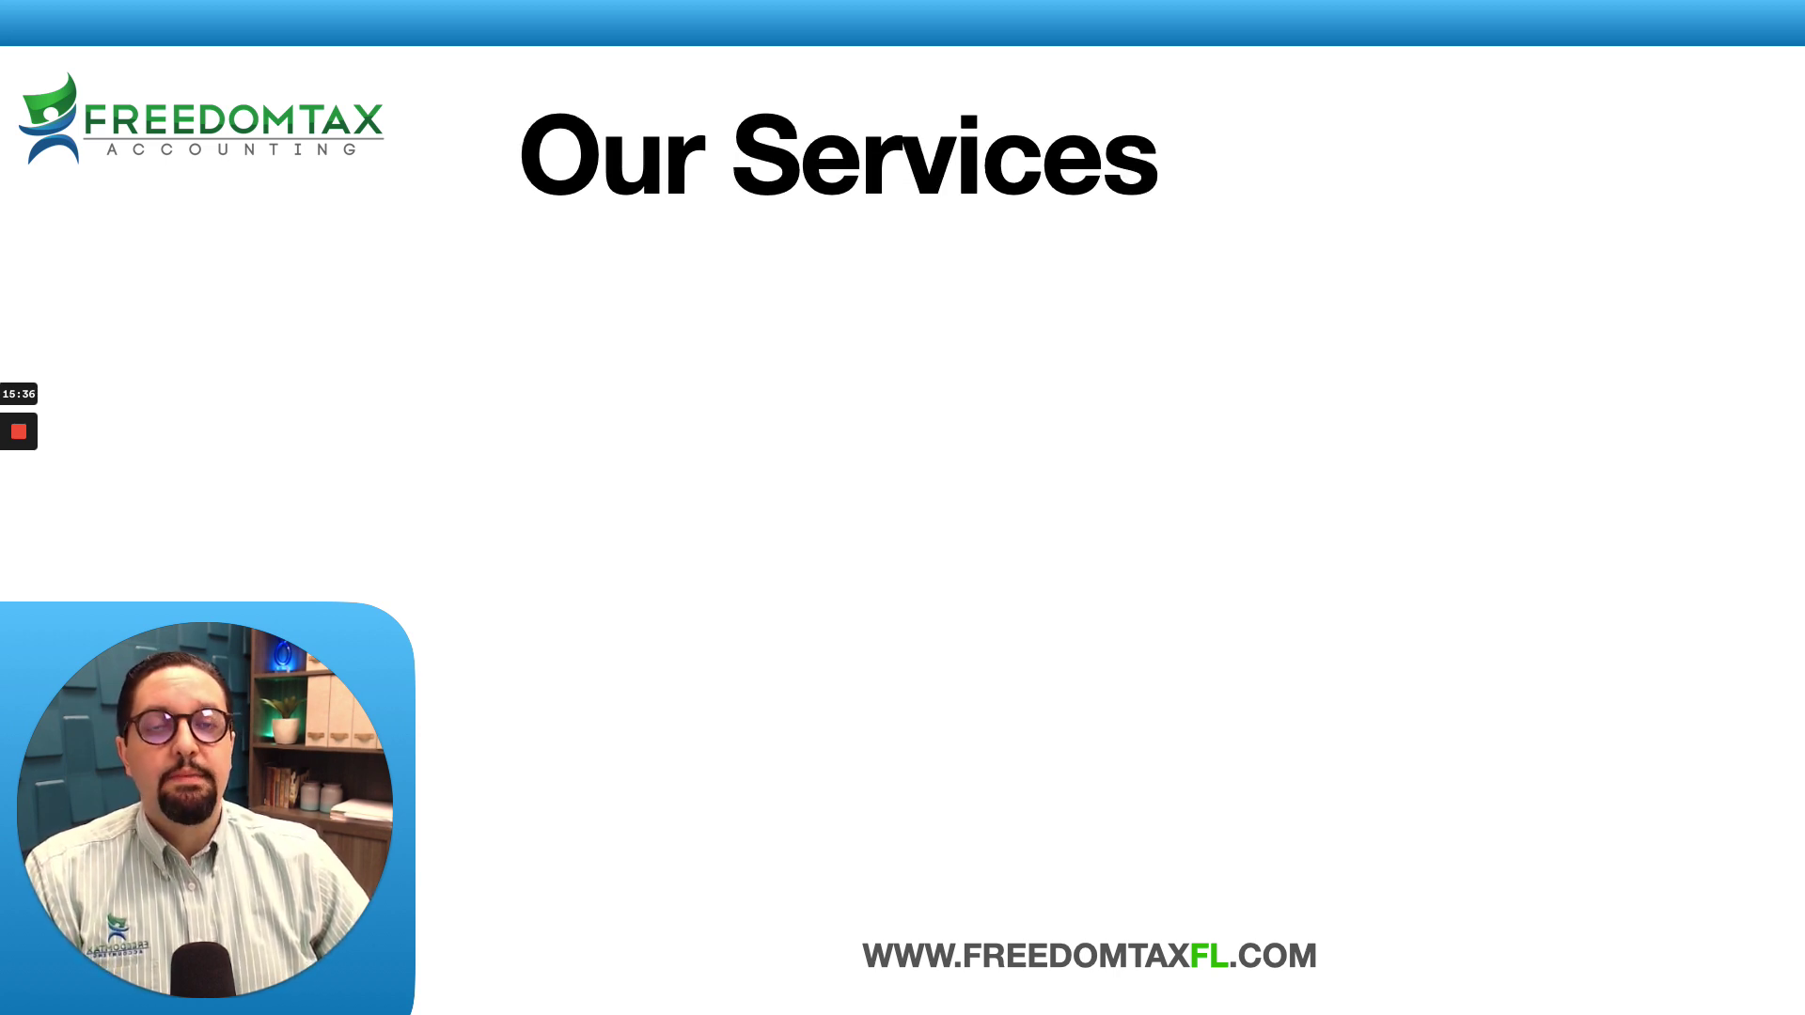